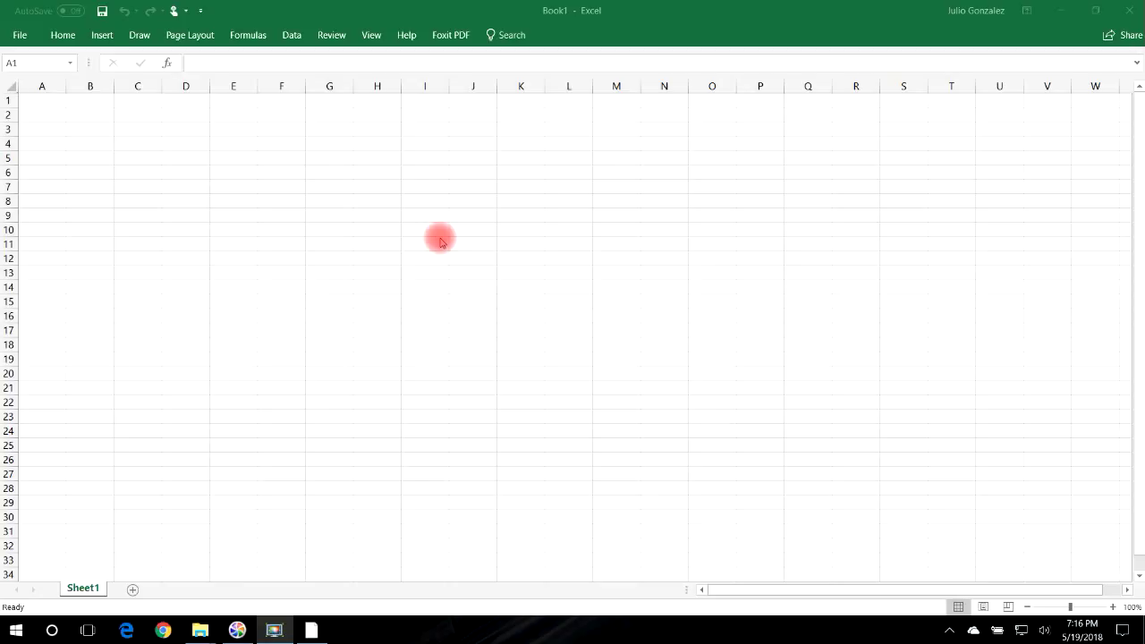
Widen columns A and B on the empty Book1 sheet, ready to enter data in A1.
click(56, 96)
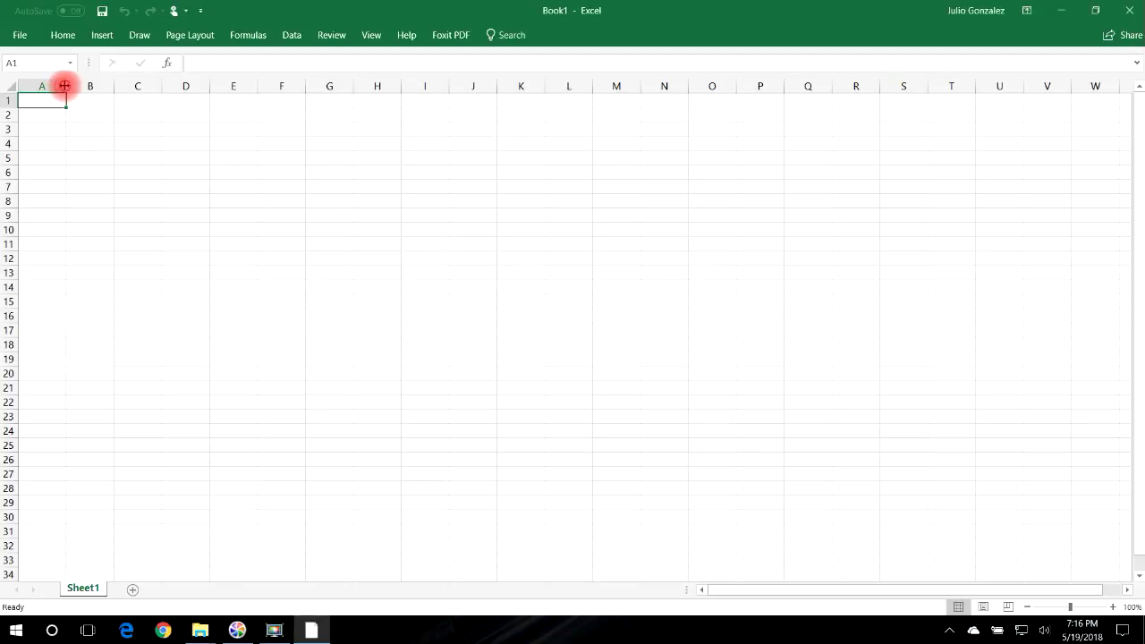
drag(65, 85, 187, 87)
click(122, 99)
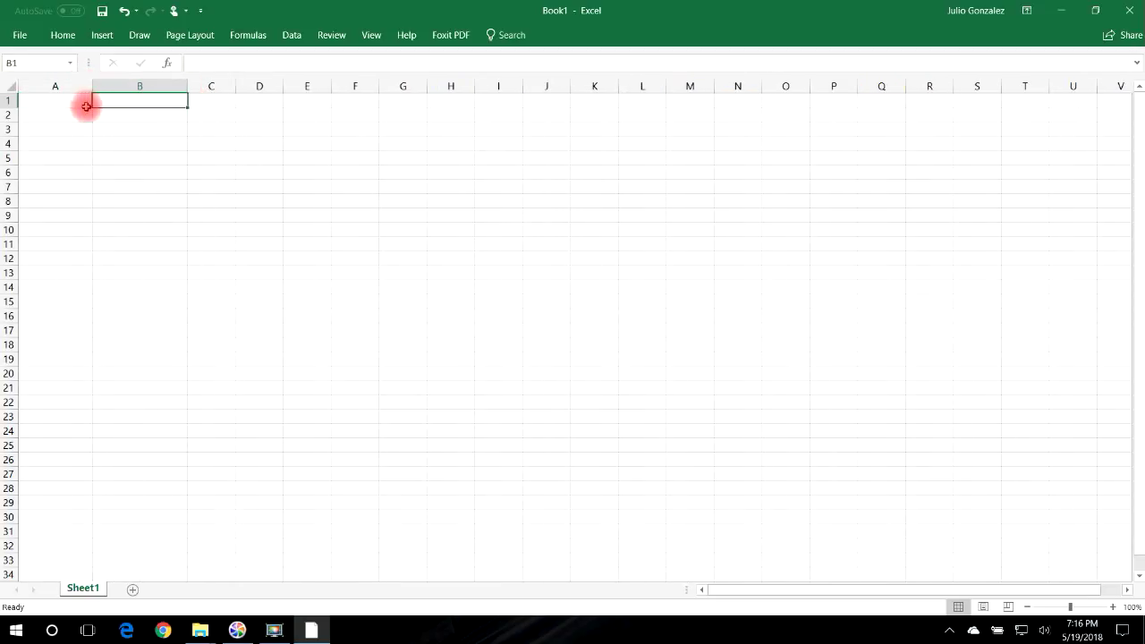
click(74, 107)
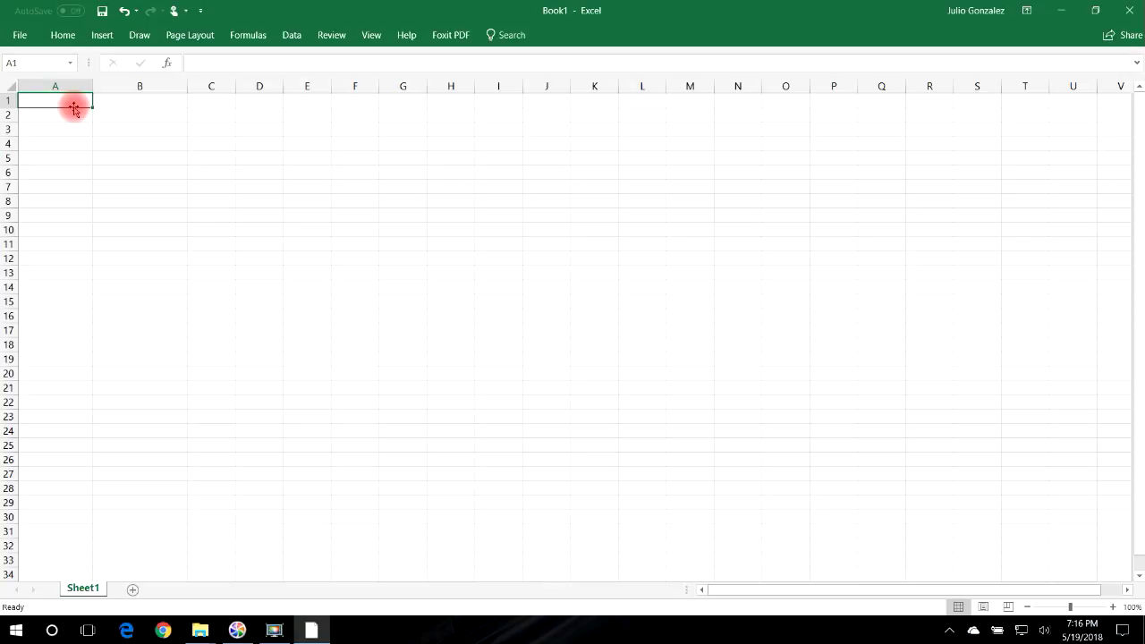
Enter the headings Month: in A1 and Sales: in B1.
text(Month:)
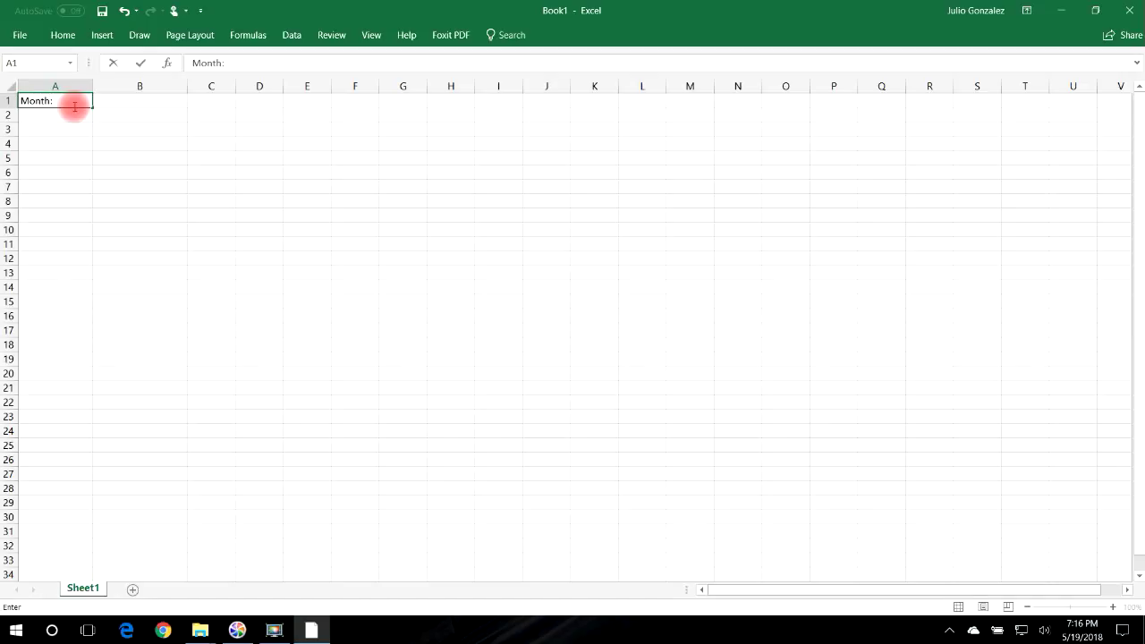
key(Tab)
text(S)
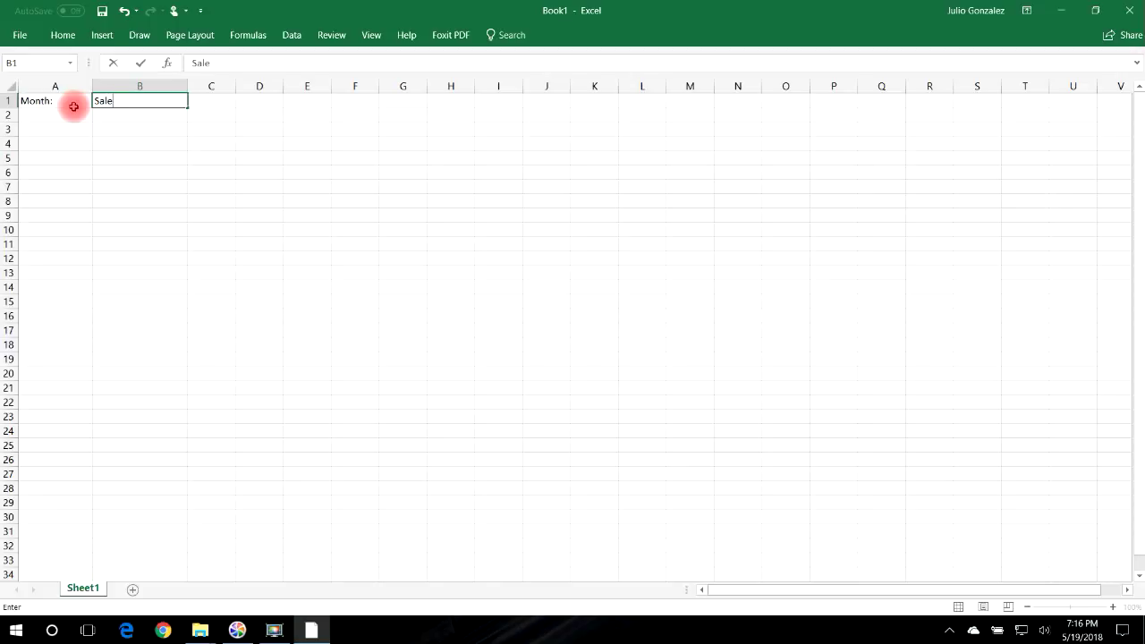
key(Return)
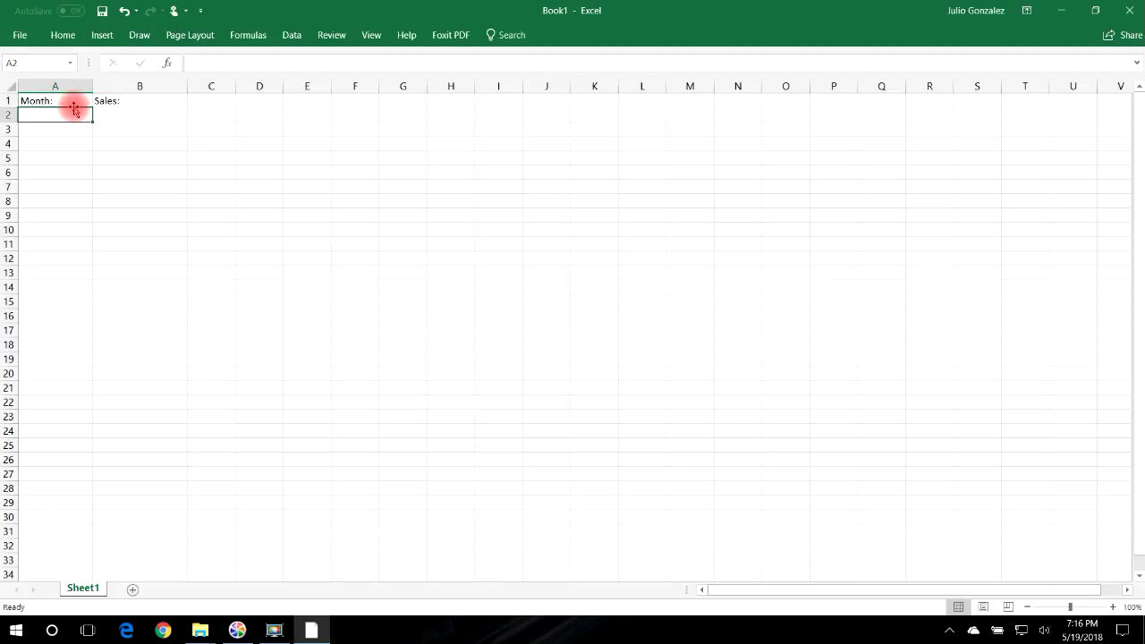
List the months Jan, Feb, Mar, April, May and June in A2:A7.
text(Jan)
key(Return)
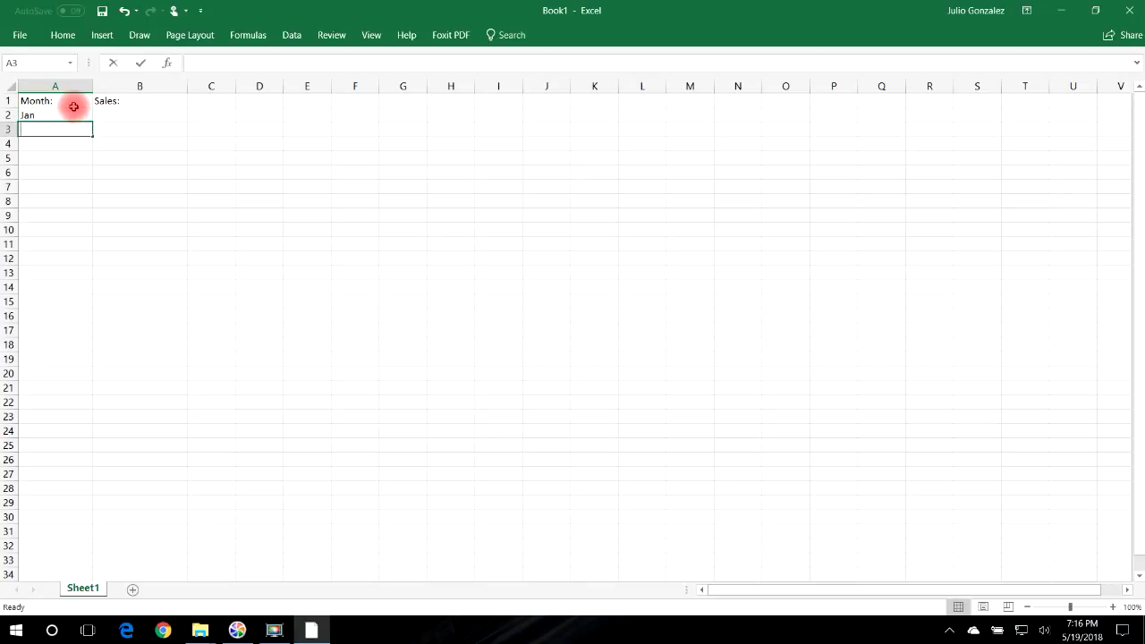
text(Feb)
key(Return)
text(Mar)
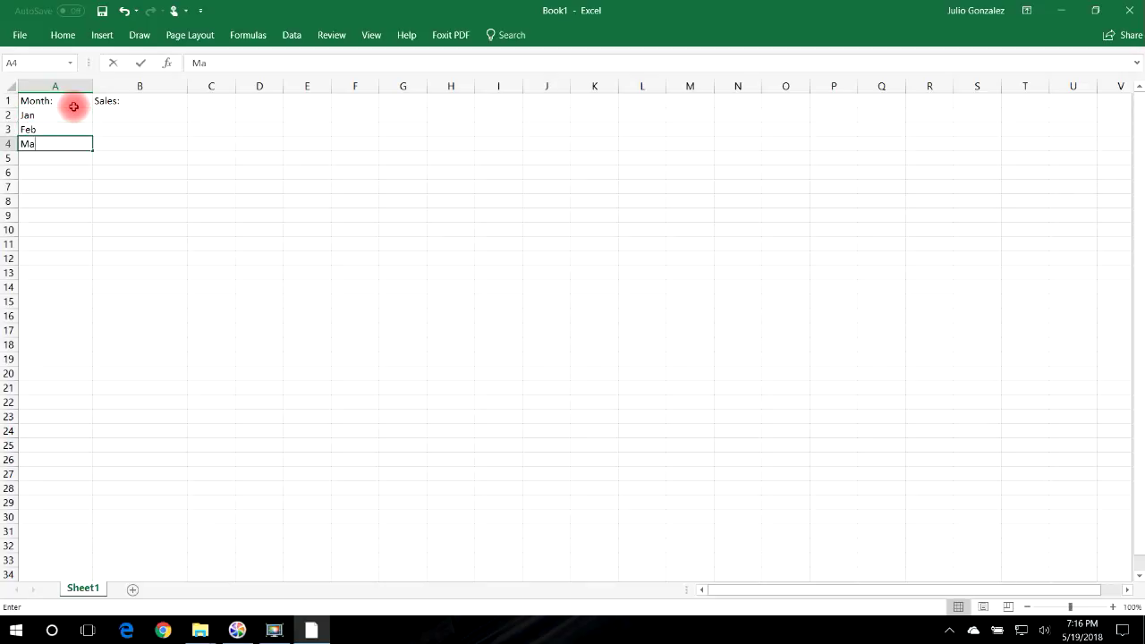
key(Return)
text(Ap)
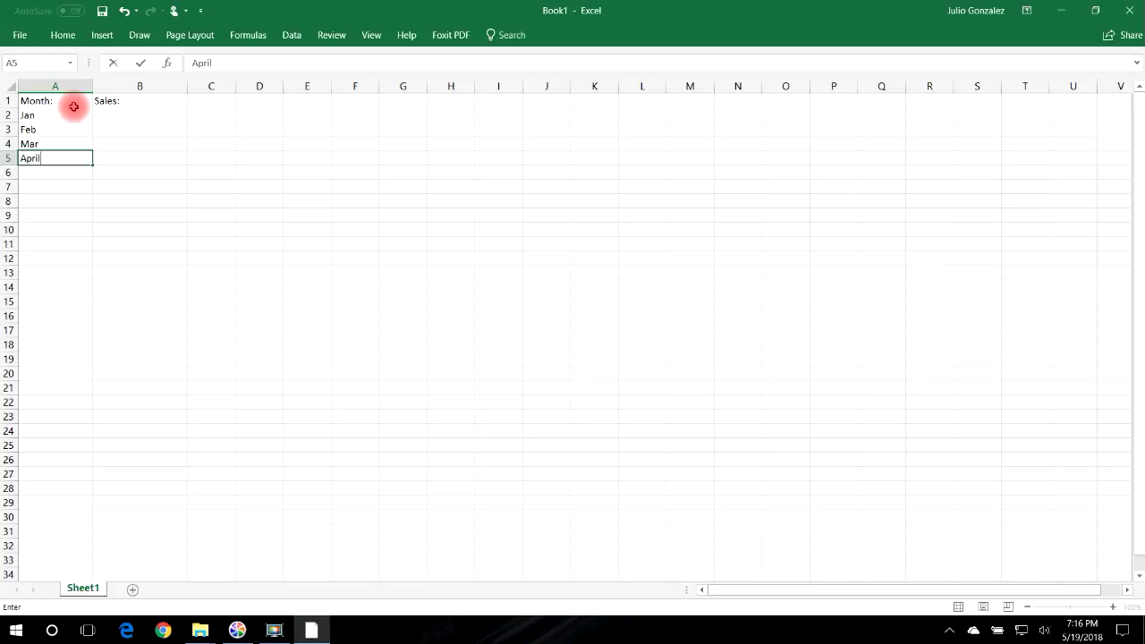
text(ril)
key(Return)
text(May)
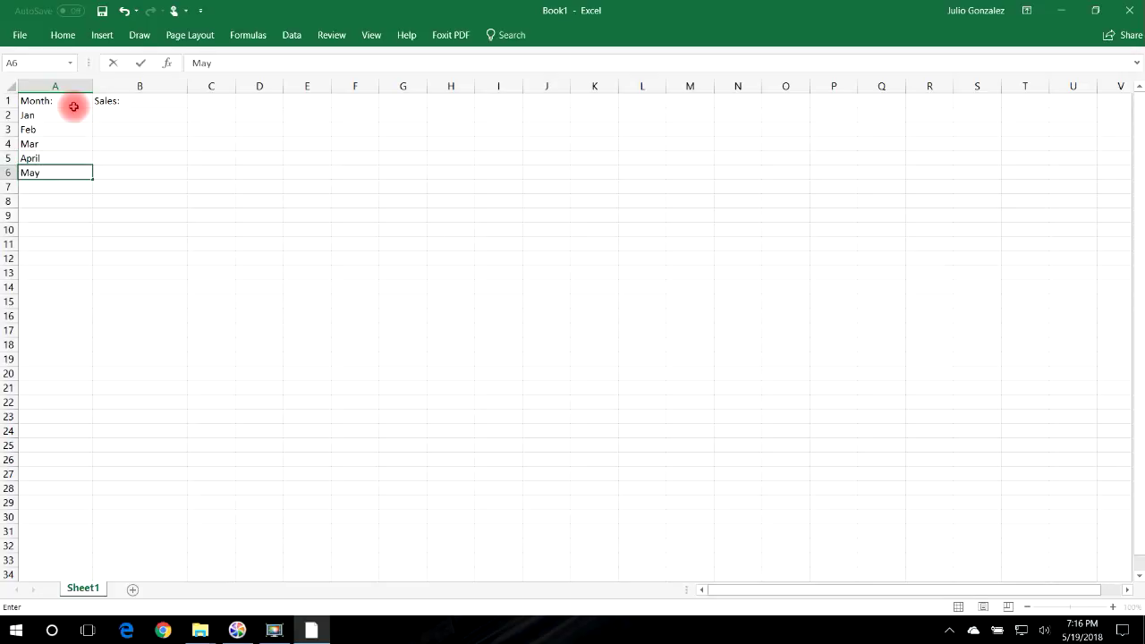
key(Return)
text(June)
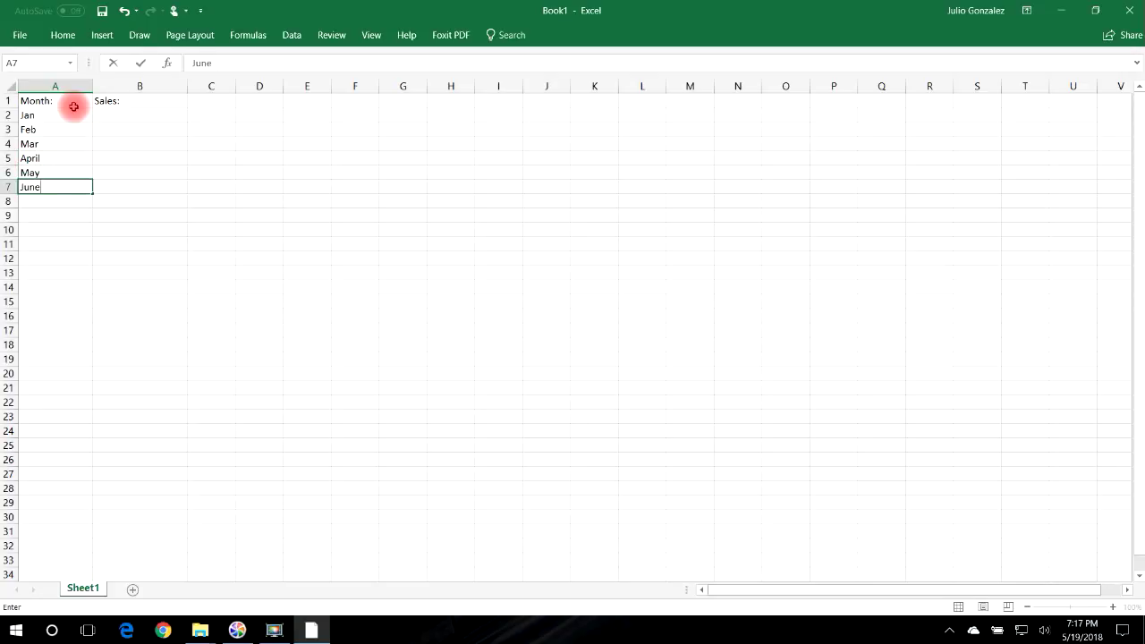
key(Tab)
Enter sales of $170, $215, $200, $235, $190 and $250 in B2:B7.
key(Up)
key(Up)
key(Up)
key(Up)
key(Up)
key(Up)
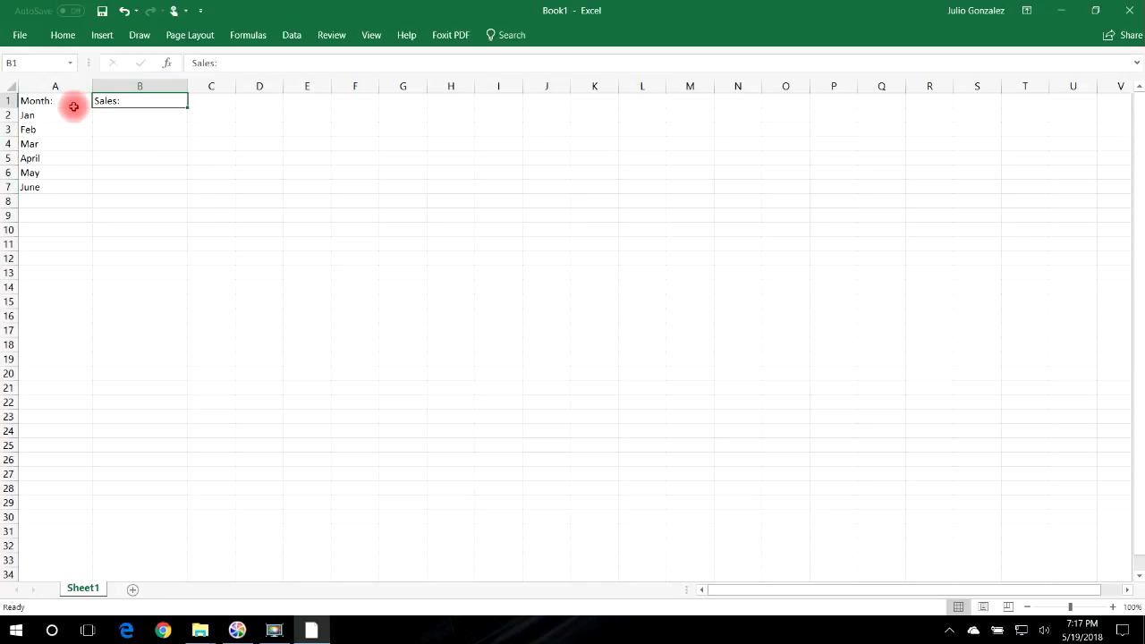
key(Down)
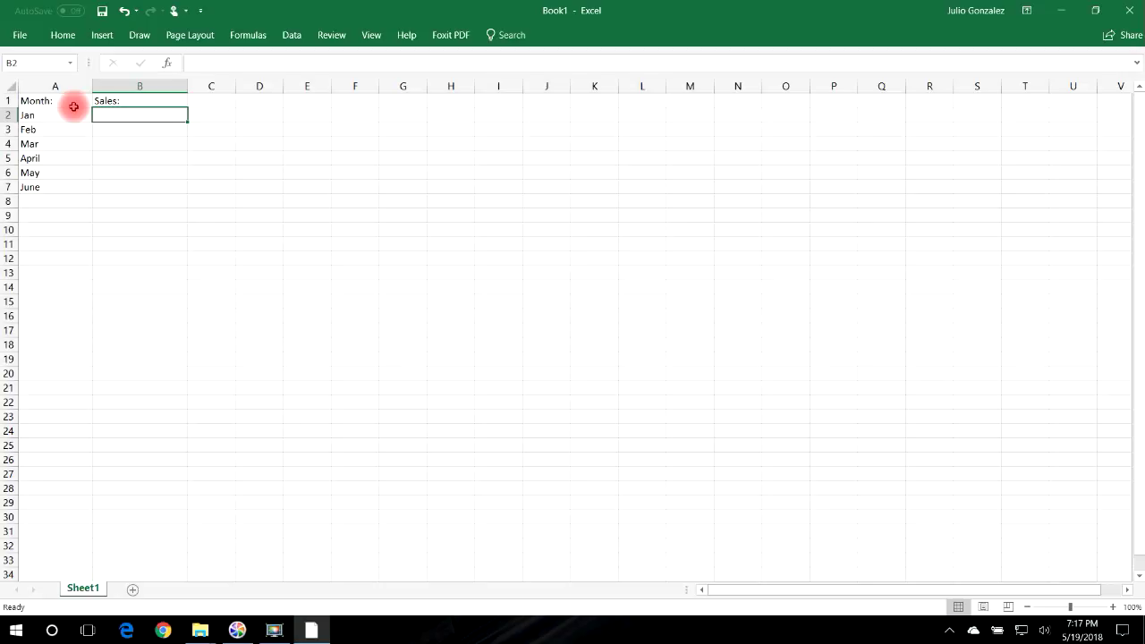
text($17)
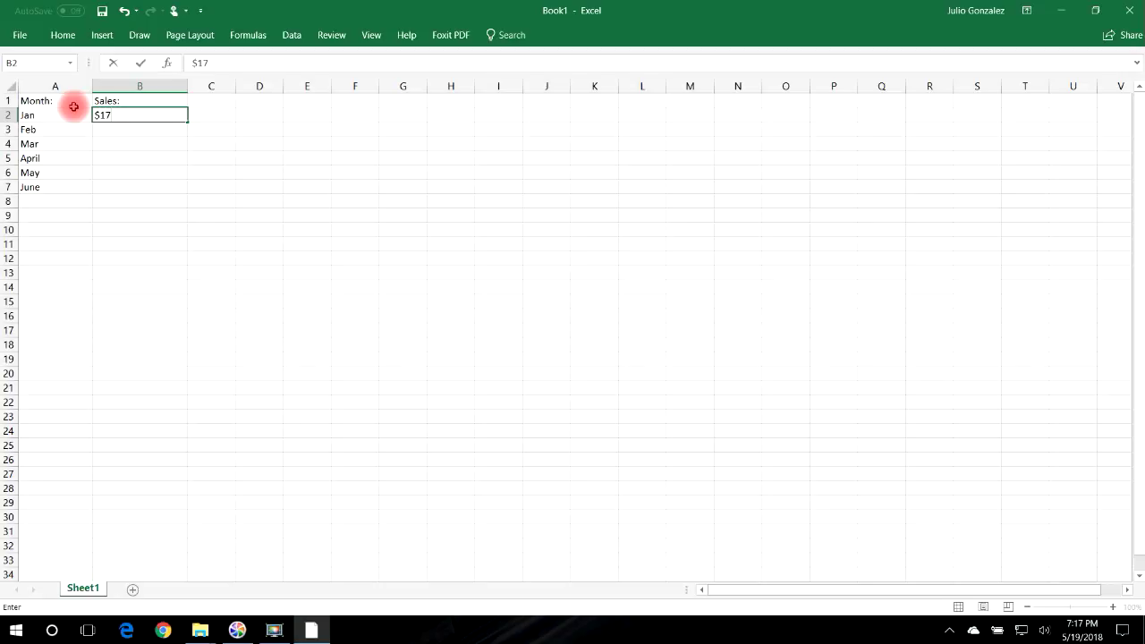
text(0)
key(Return)
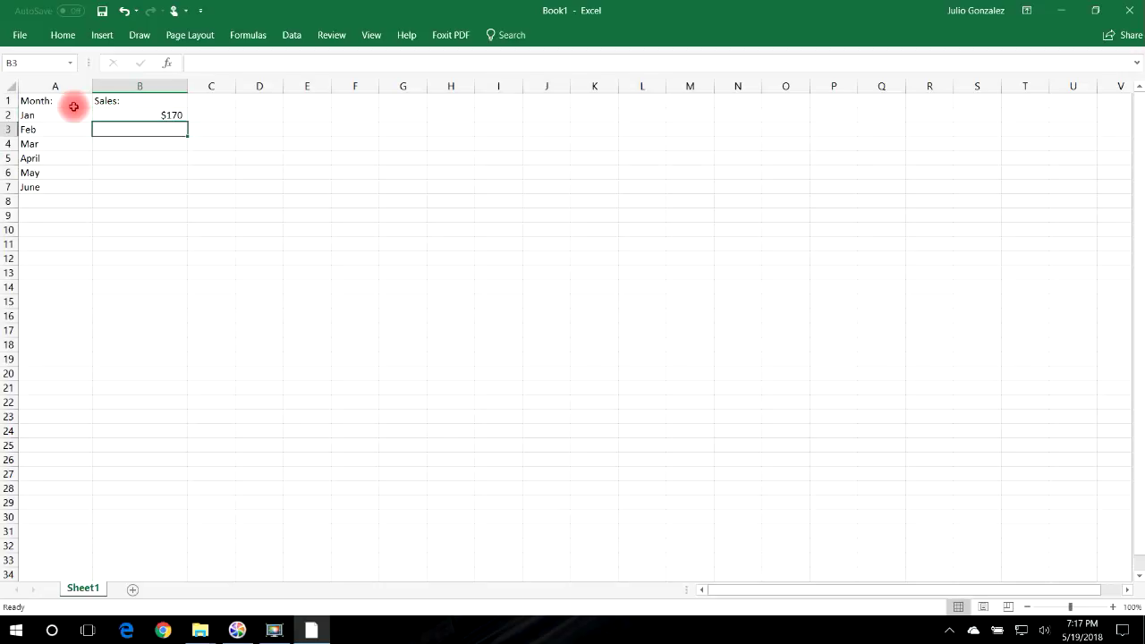
text($215)
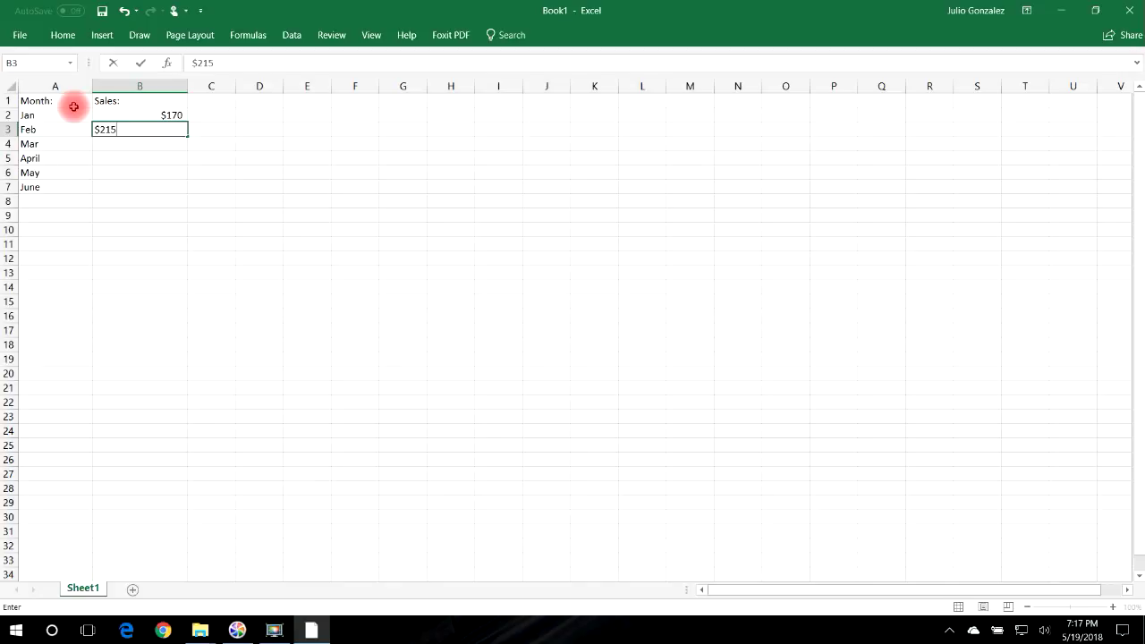
key(Return)
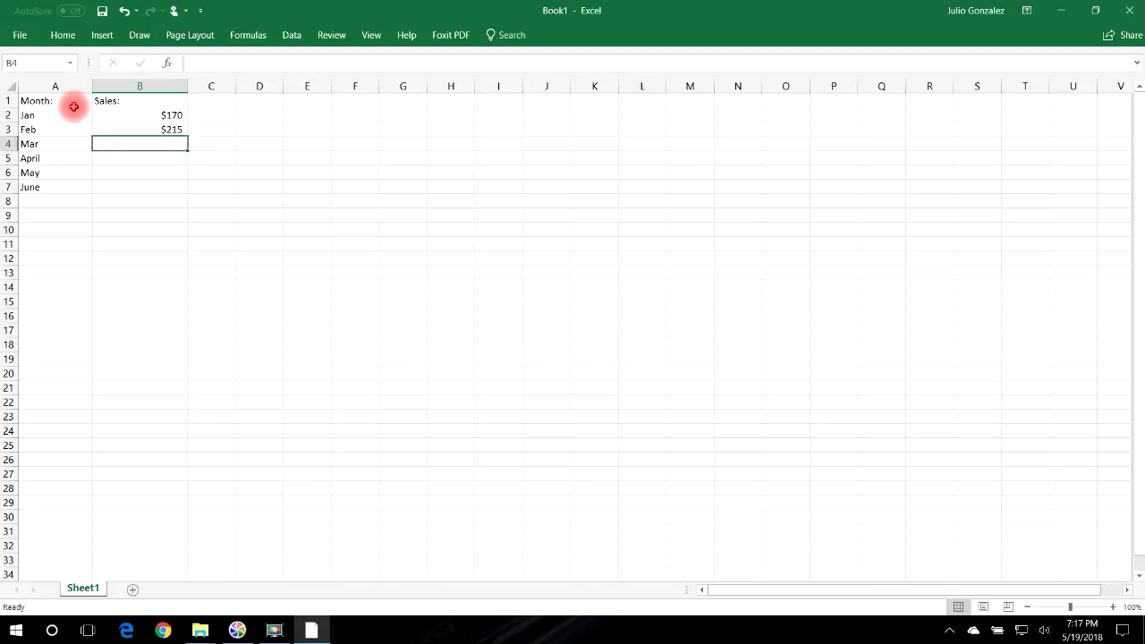
text($200)
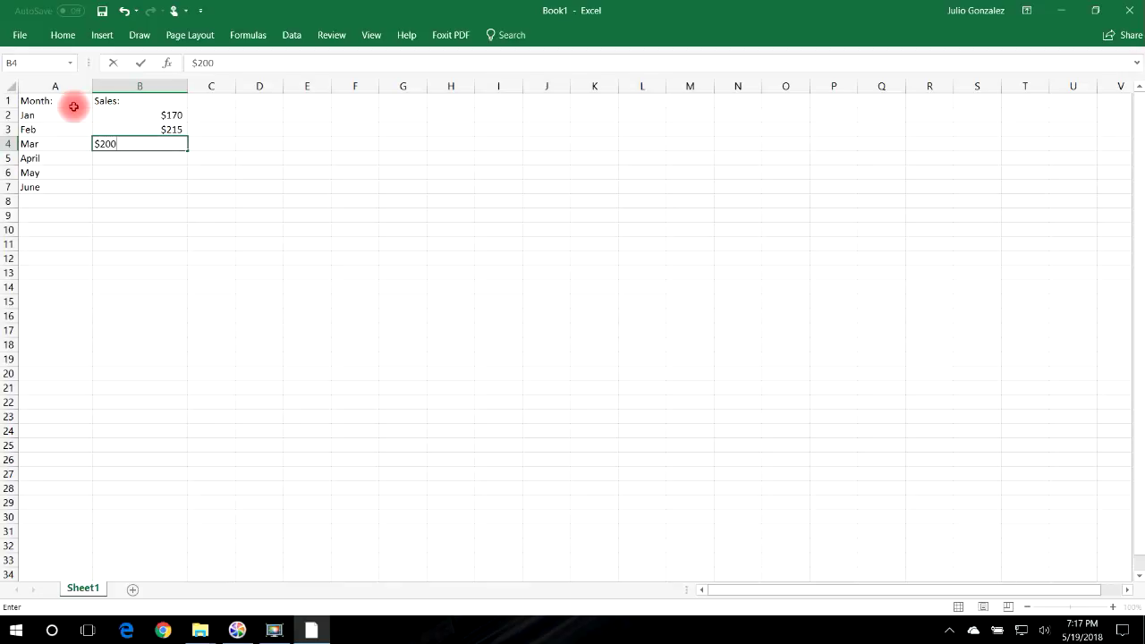
key(Return)
text($)
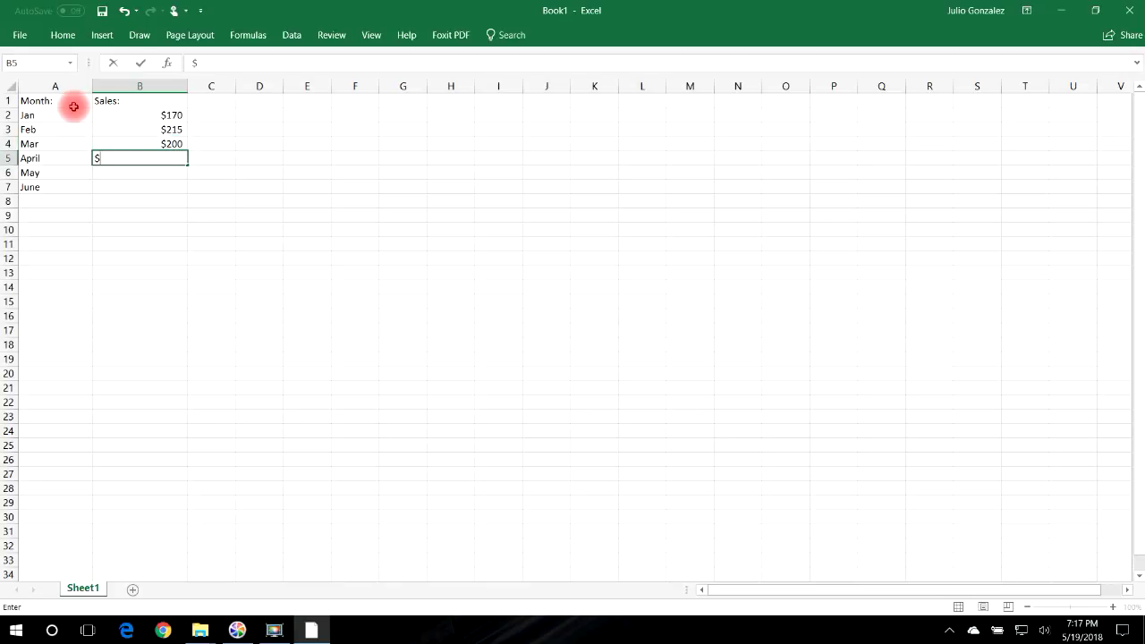
text(235)
key(Return)
text($190)
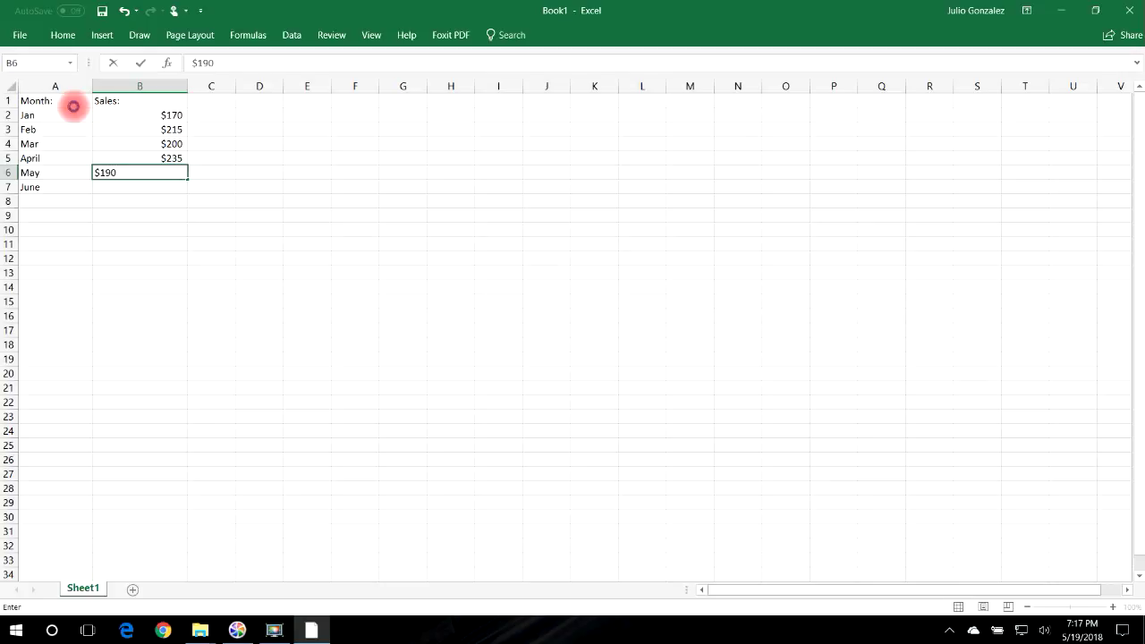
key(Return)
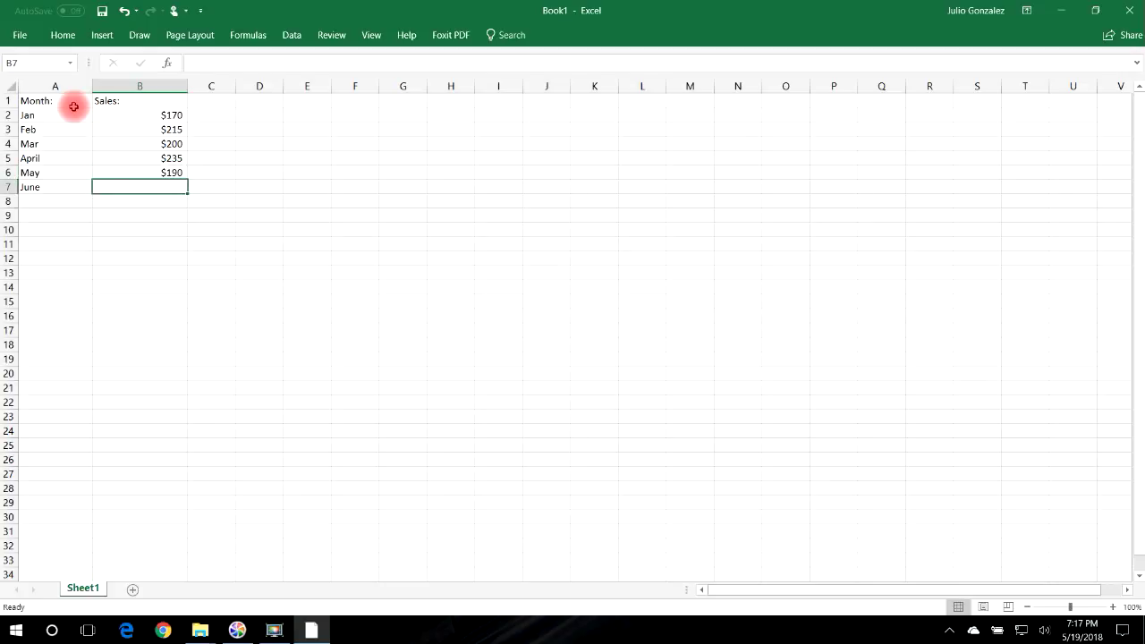
text($25)
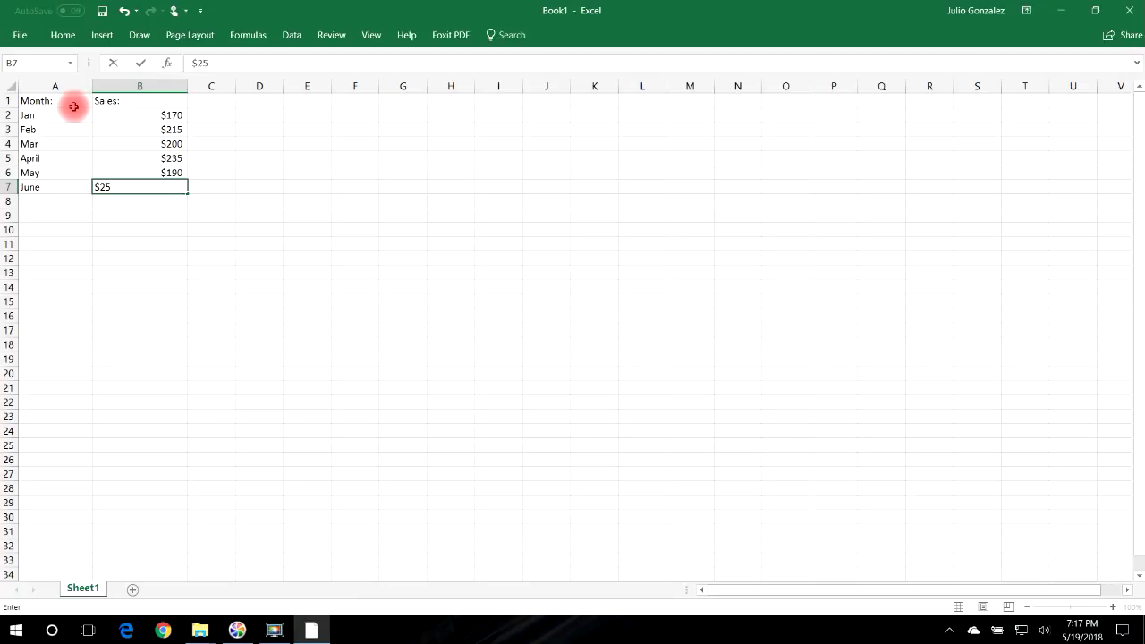
text(0)
key(Return)
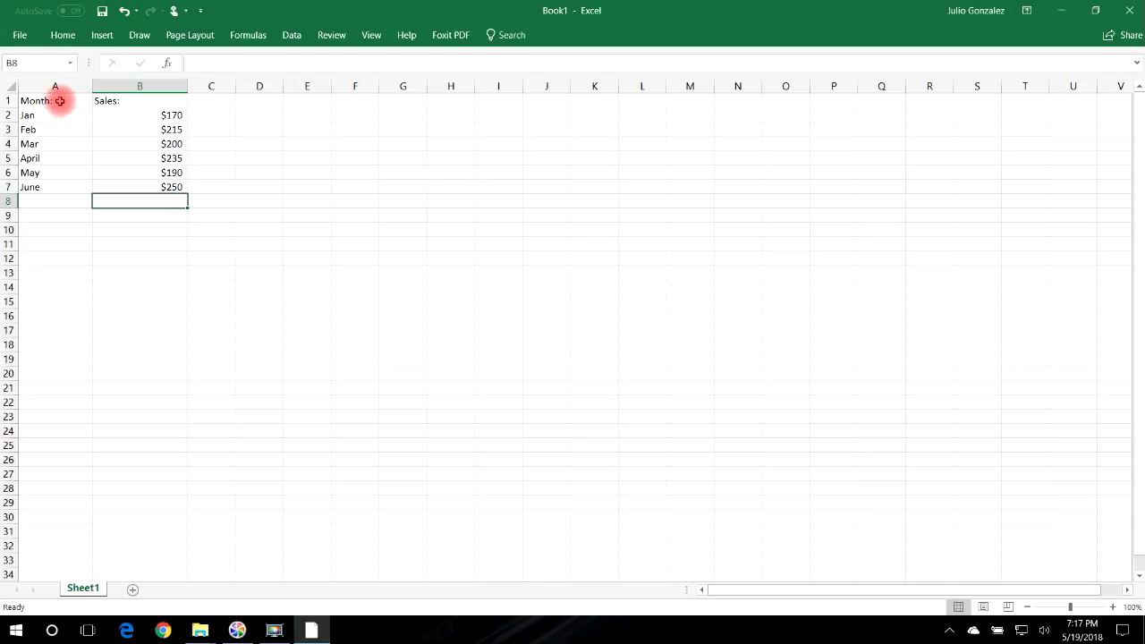
Insert a 2-D column chart of A1:B7 and stretch it larger beside the table.
click(59, 100)
drag(59, 100, 168, 188)
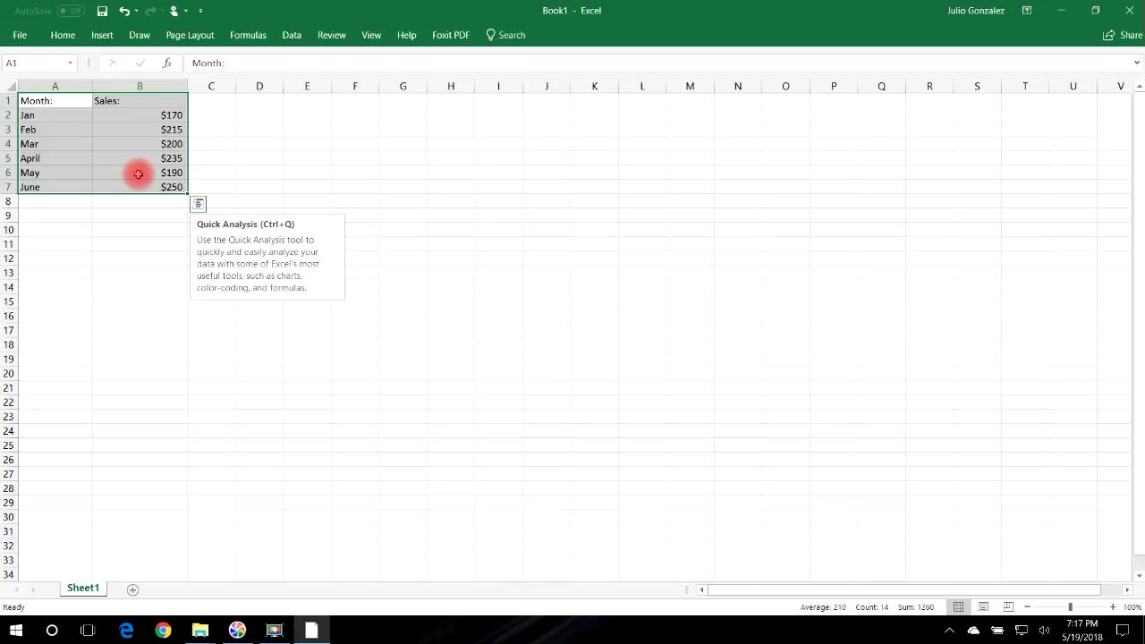
click(103, 36)
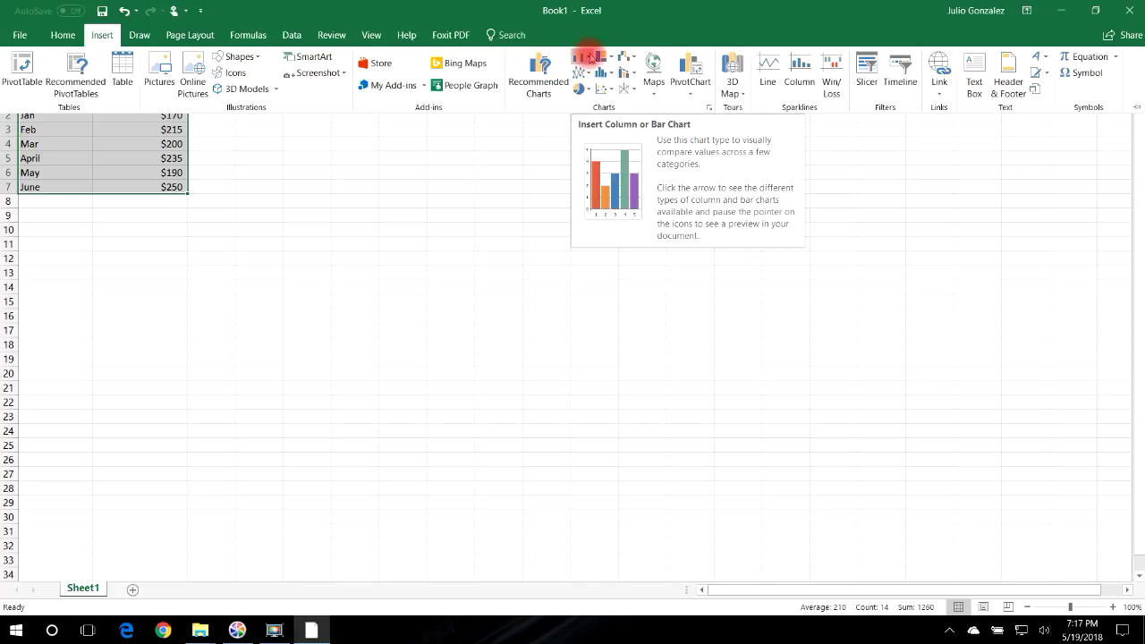
click(588, 58)
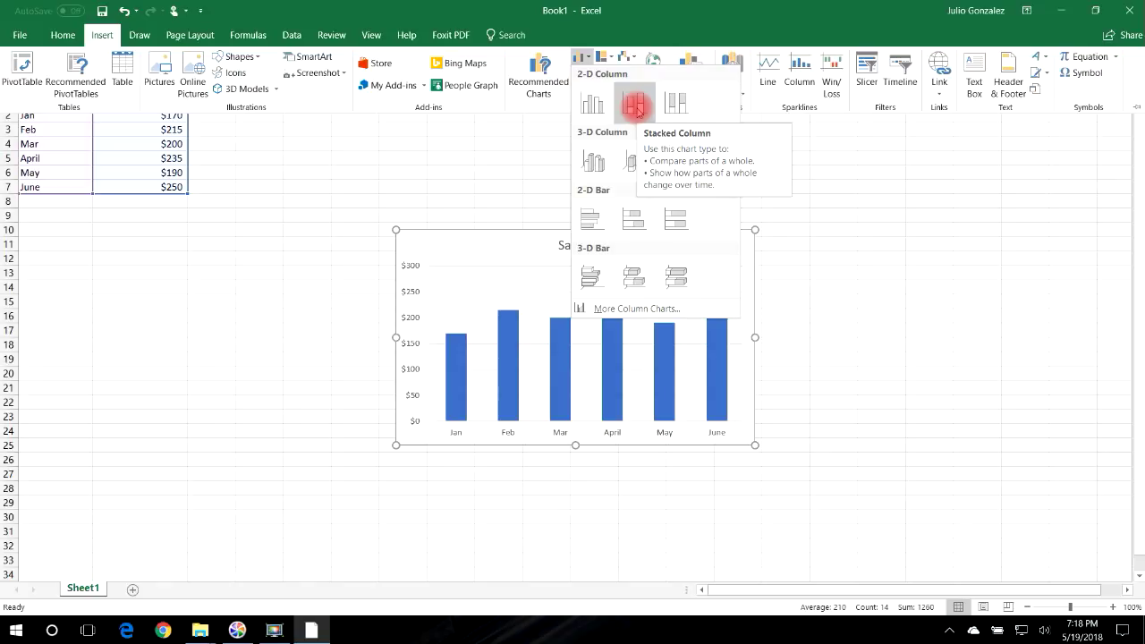
click(637, 107)
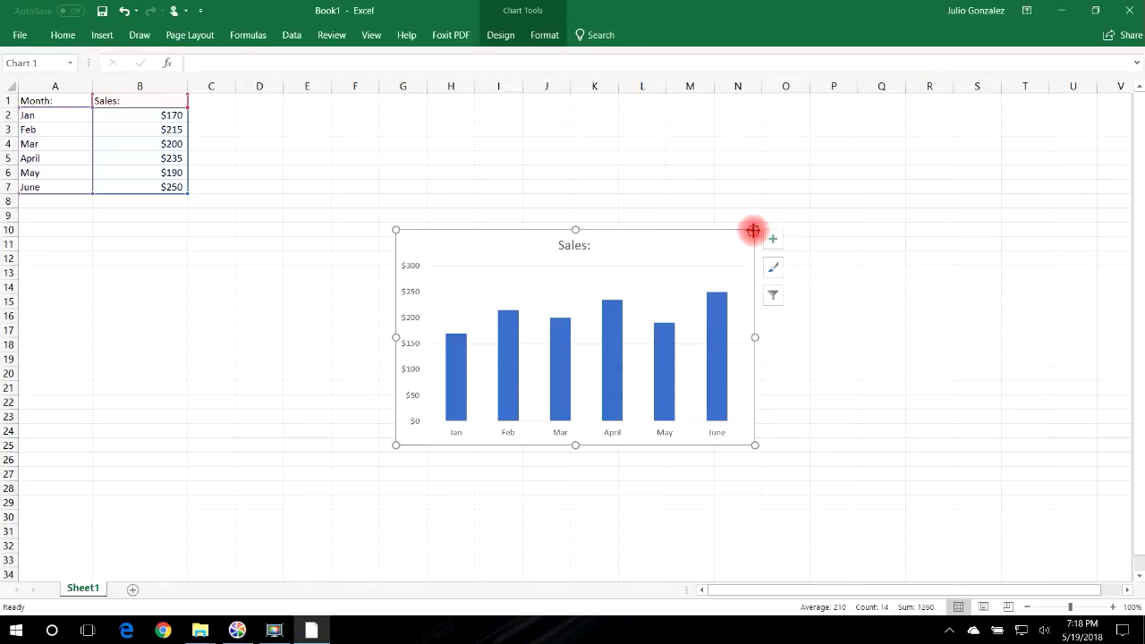
drag(754, 230, 869, 132)
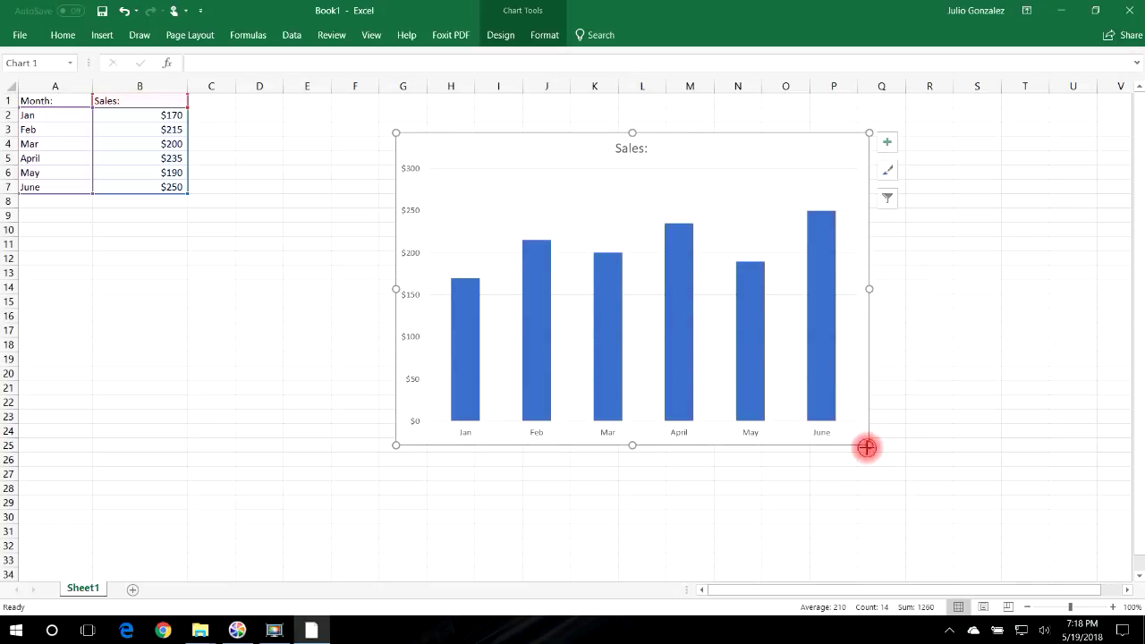
drag(868, 446, 915, 476)
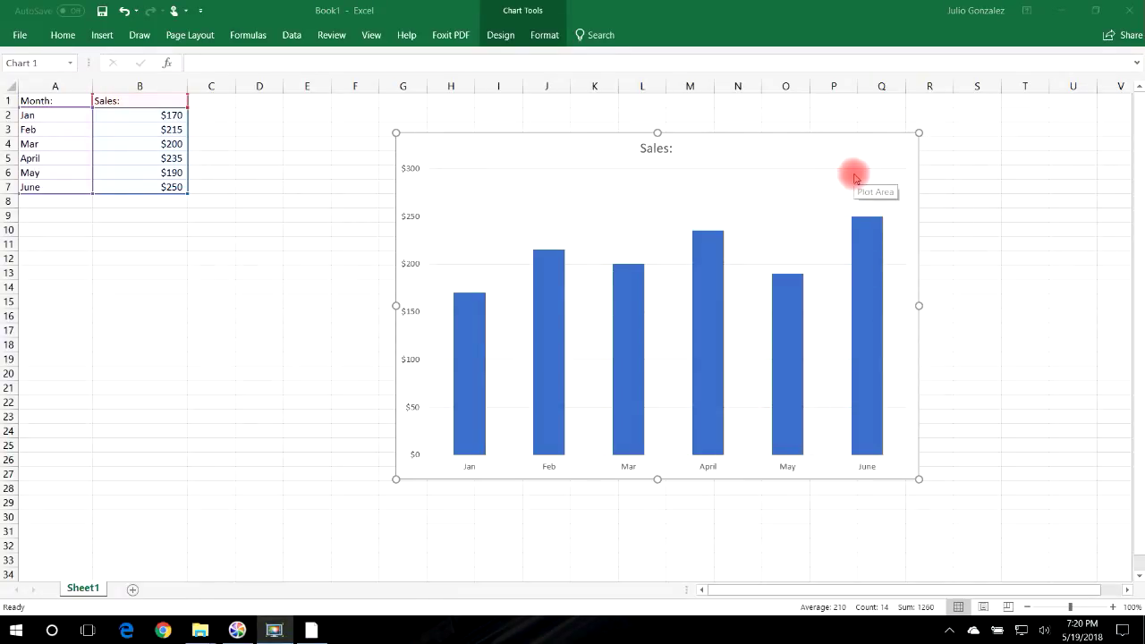
Try the striped and dark chart styles, then settle on the plain white style.
click(826, 176)
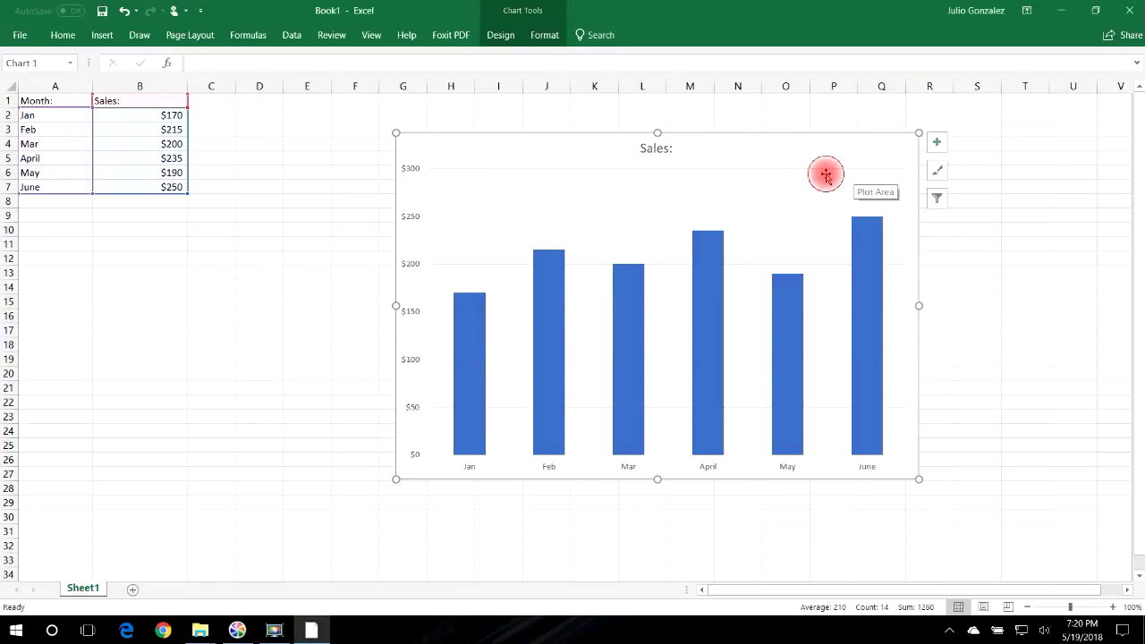
click(940, 173)
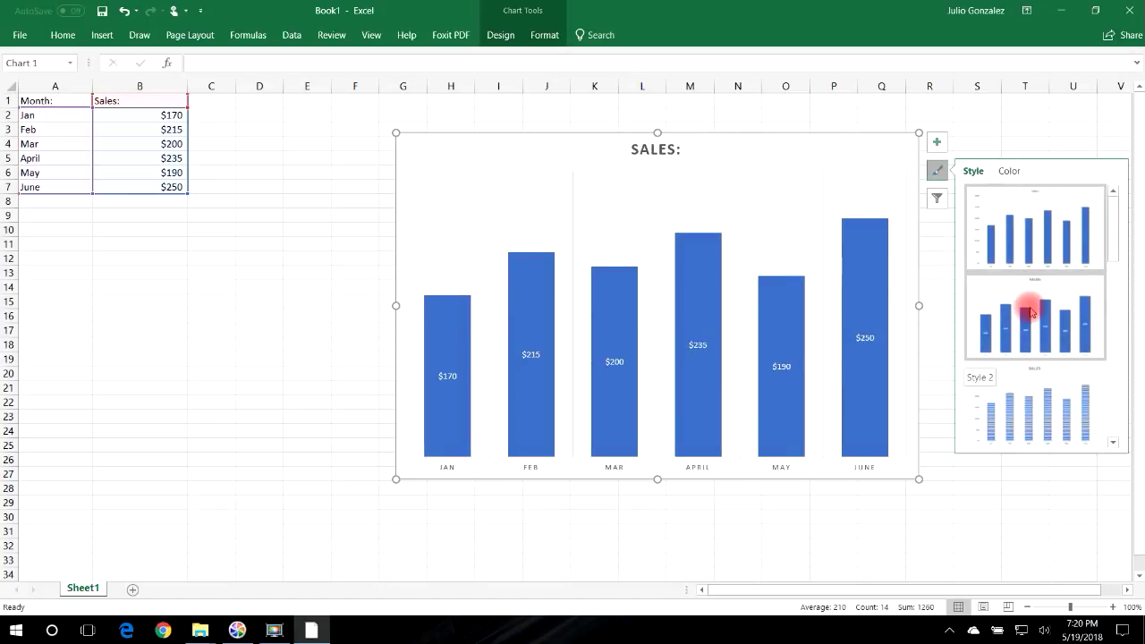
click(1025, 385)
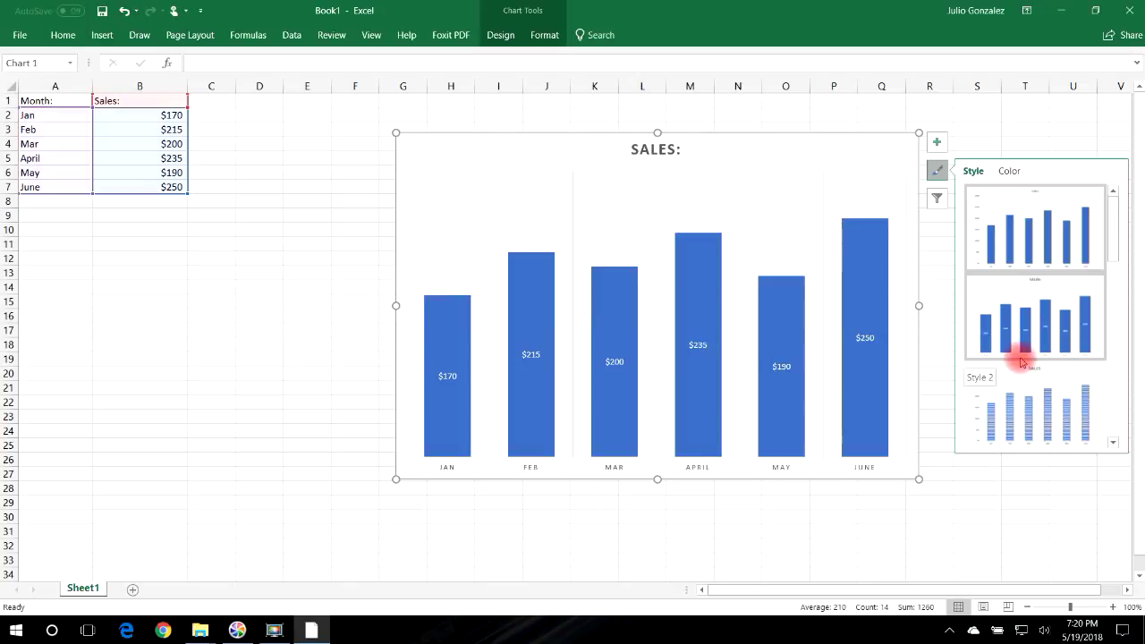
scroll(1020, 352, down, 2)
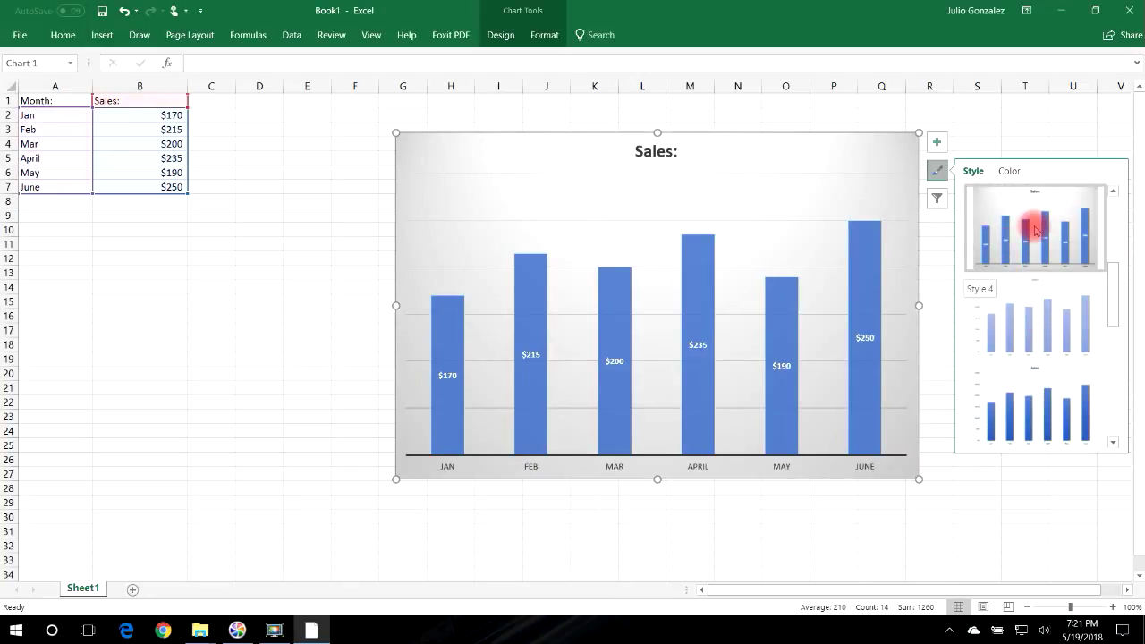
scroll(1052, 284, down, 2)
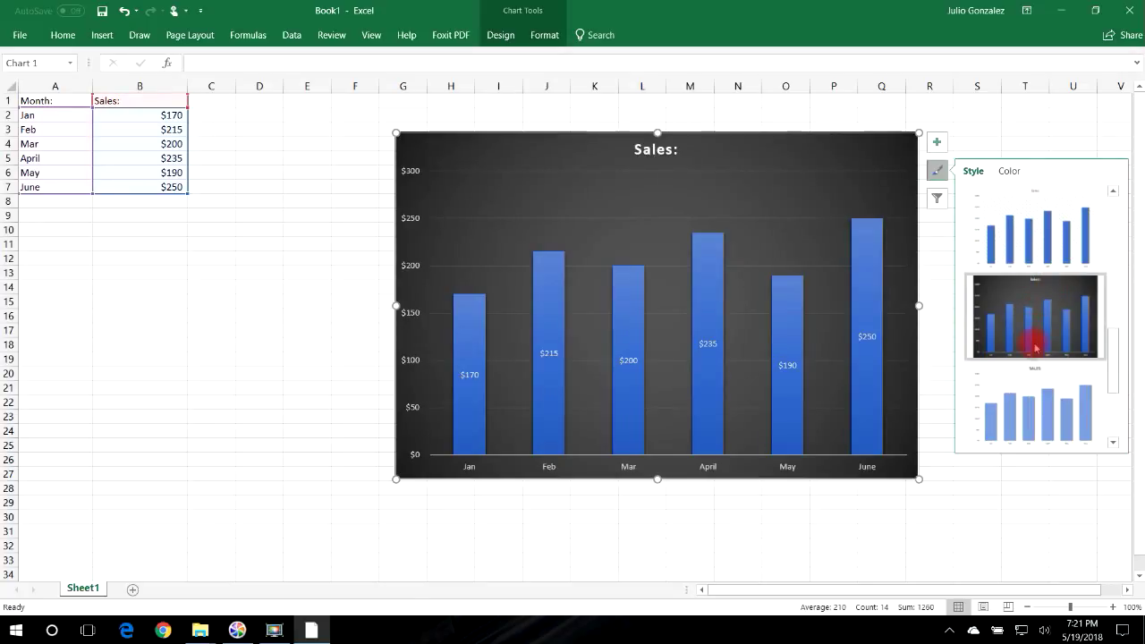
click(1035, 320)
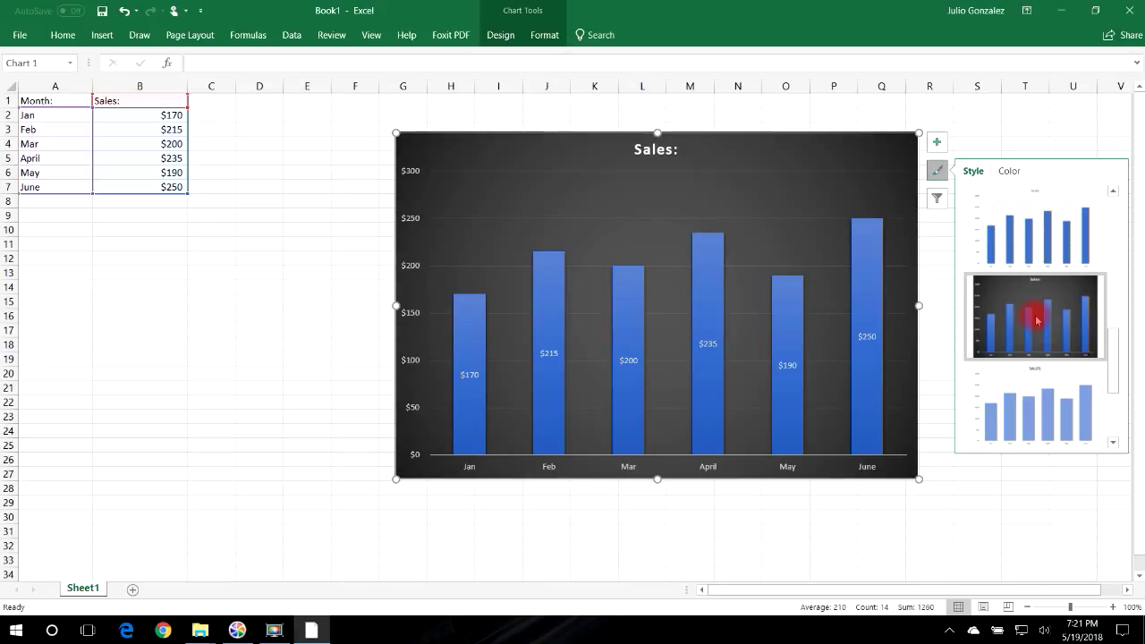
scroll(1038, 322, up, 4)
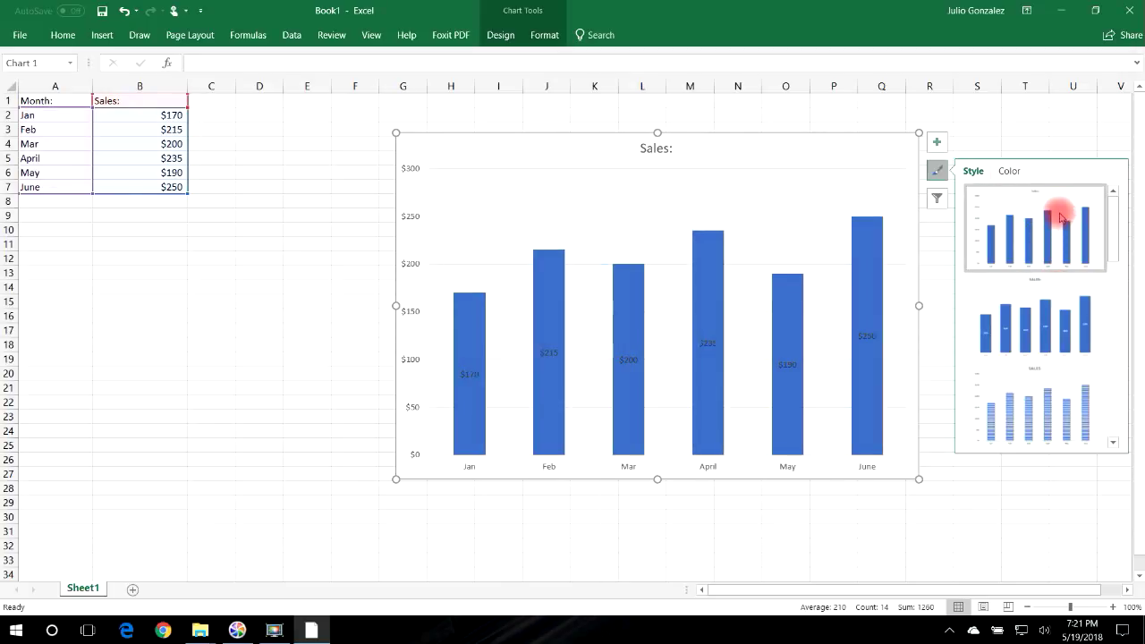
Apply a grey Monochromatic colour palette to the chart's sales bars.
click(1010, 171)
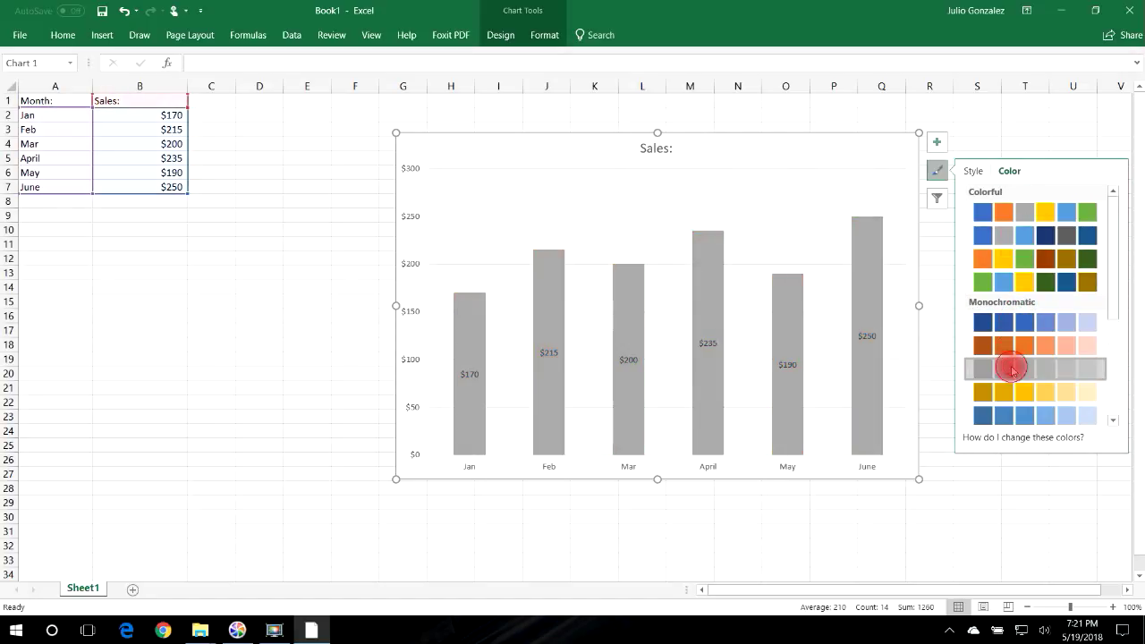
scroll(1014, 369, down, 1)
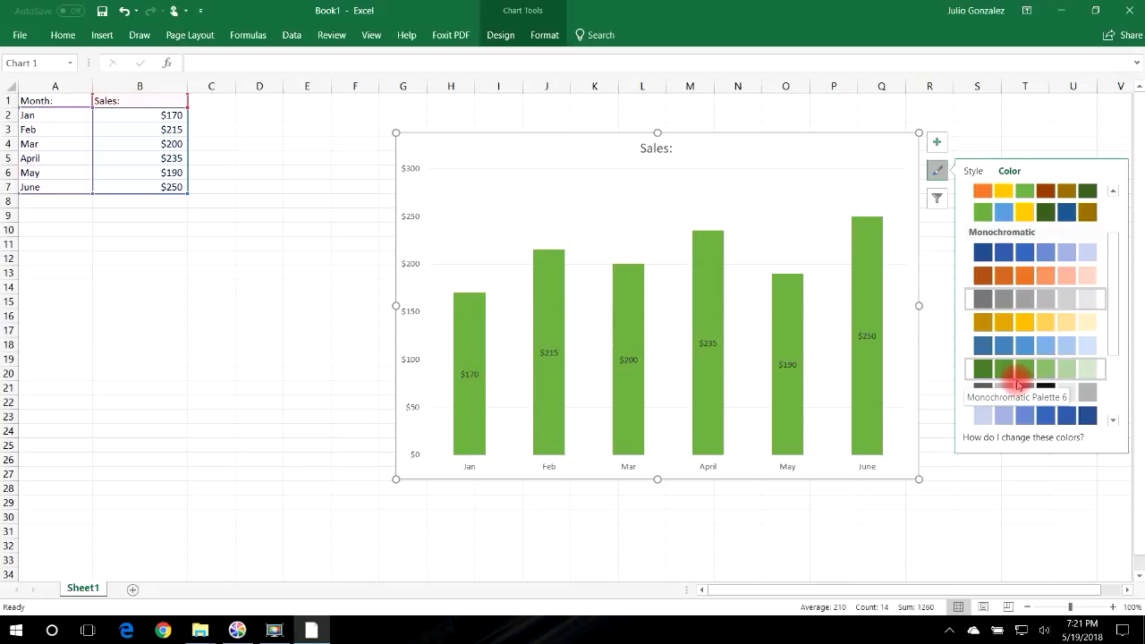
scroll(1024, 380, down, 2)
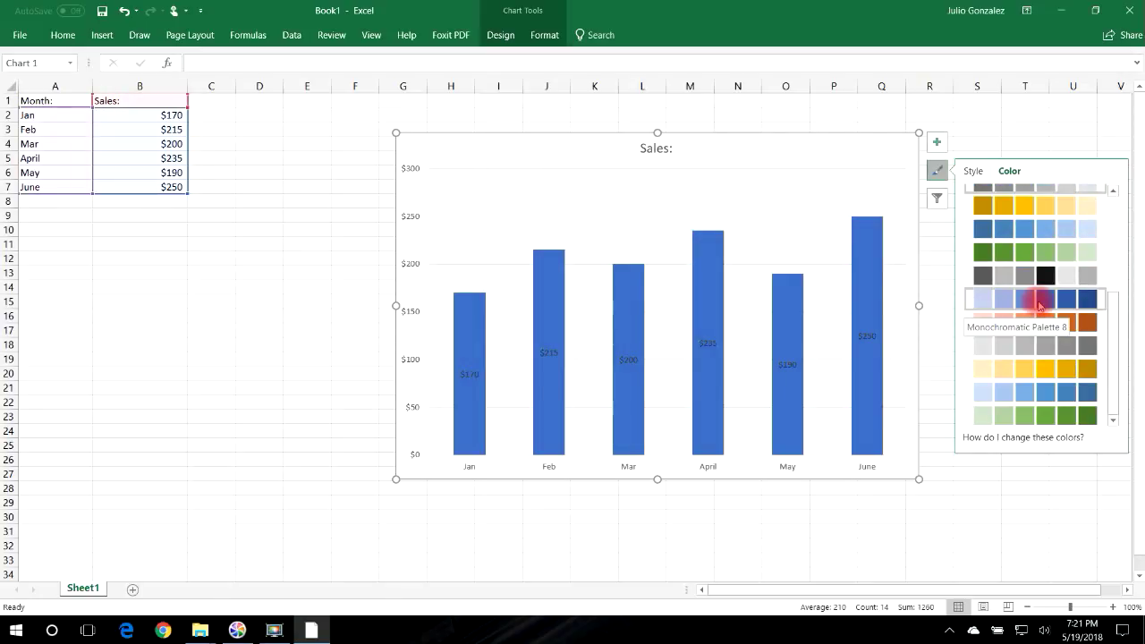
Set the workbook's theme colours to Red Orange via Page Layout > Colors.
click(204, 40)
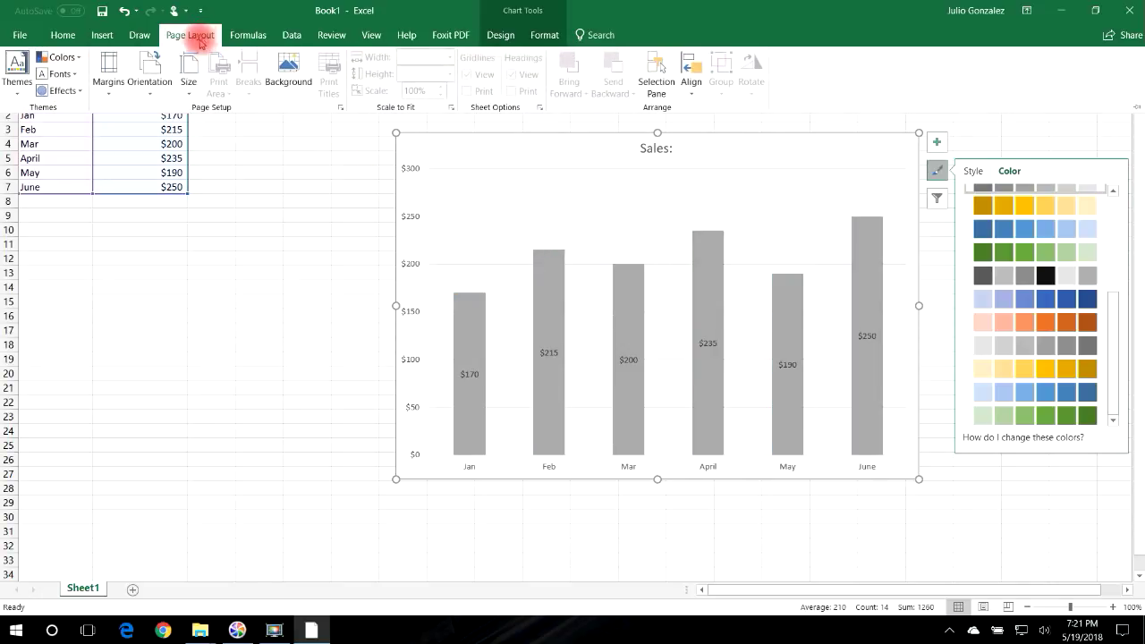
click(67, 58)
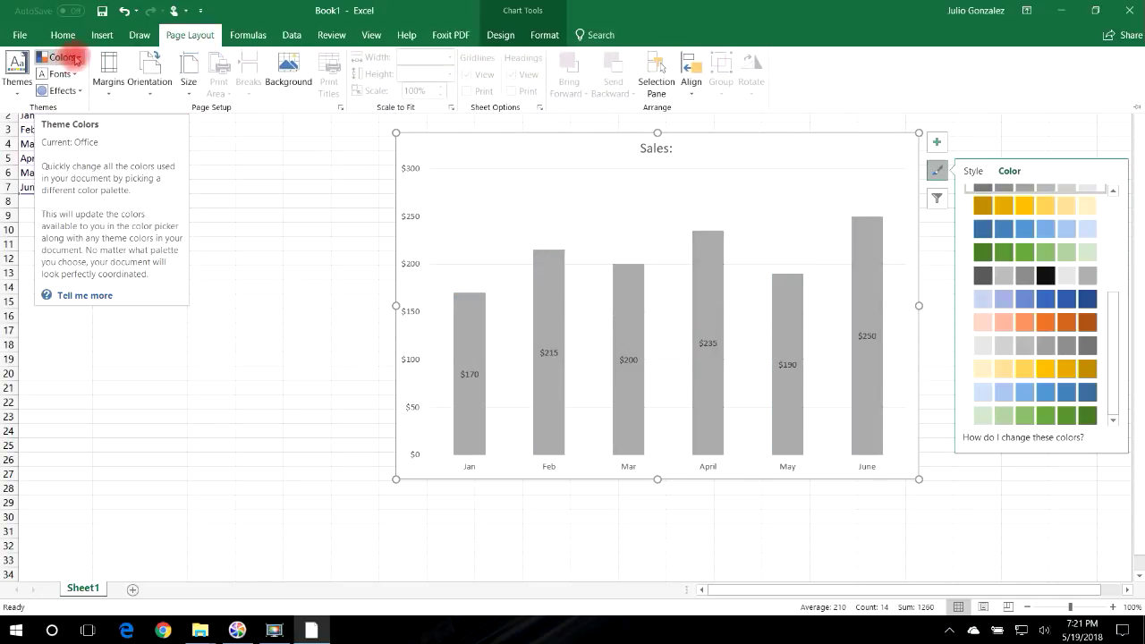
click(75, 59)
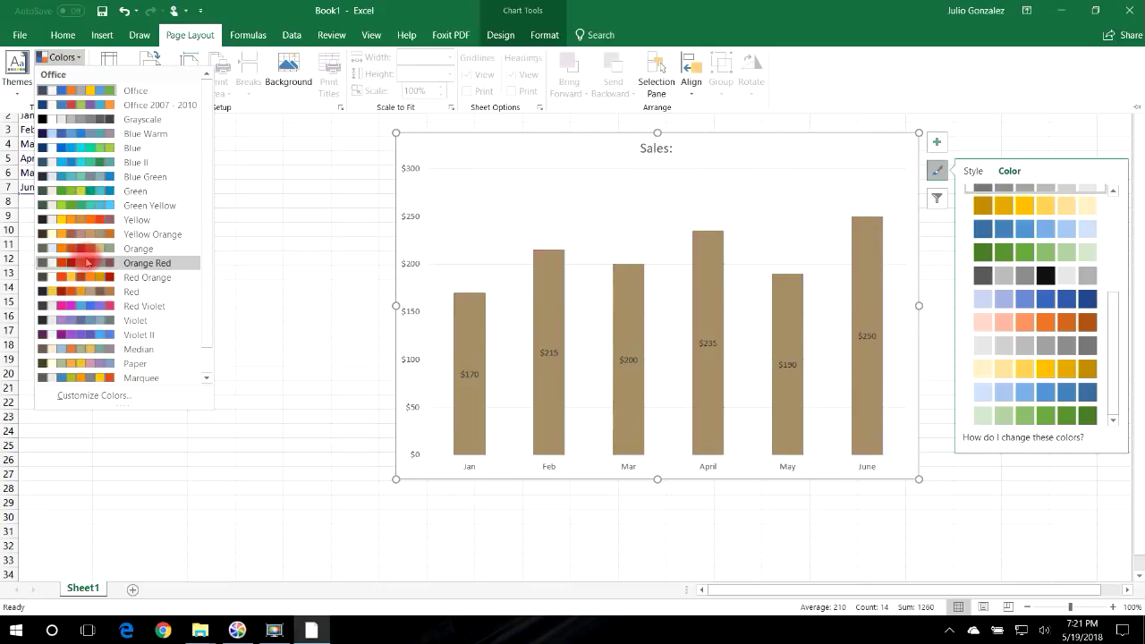
click(86, 280)
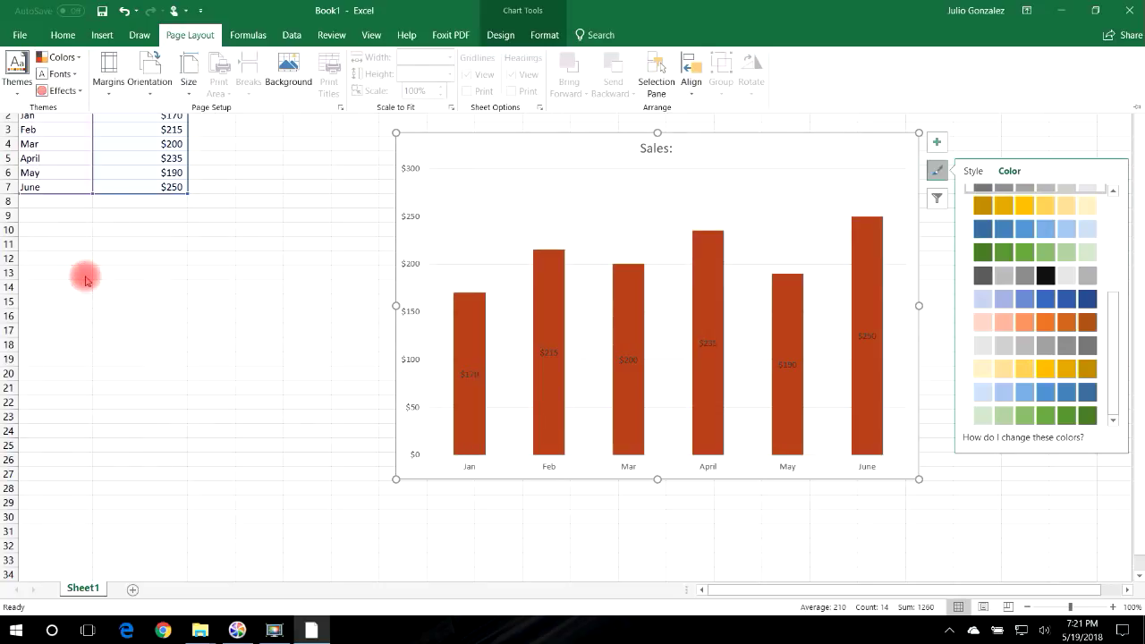
click(70, 57)
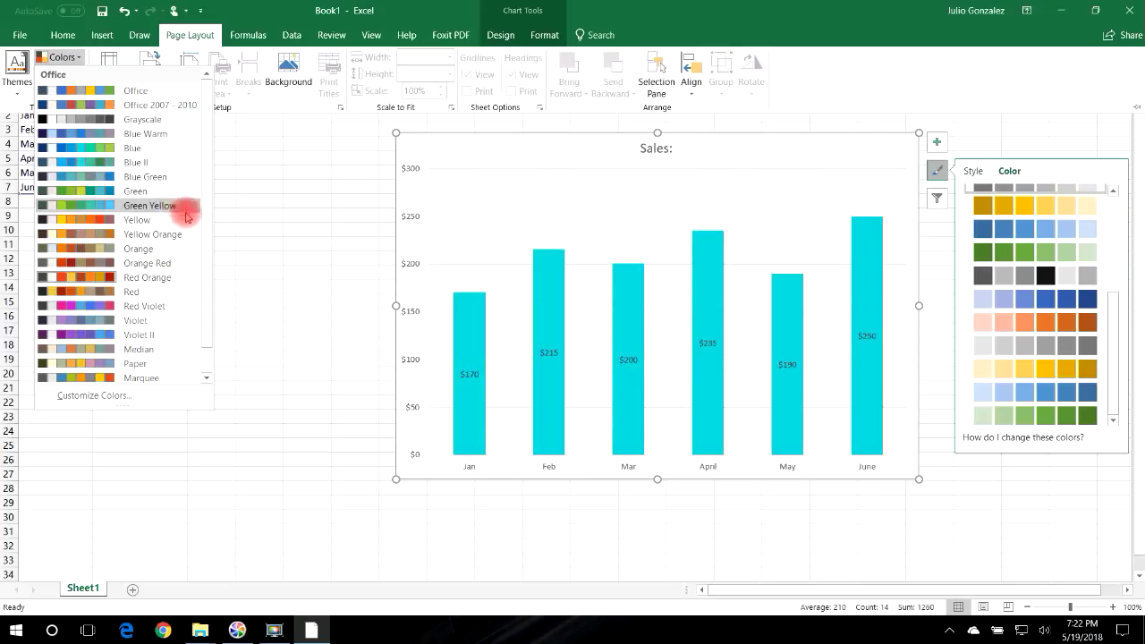
scroll(192, 260, down, 1)
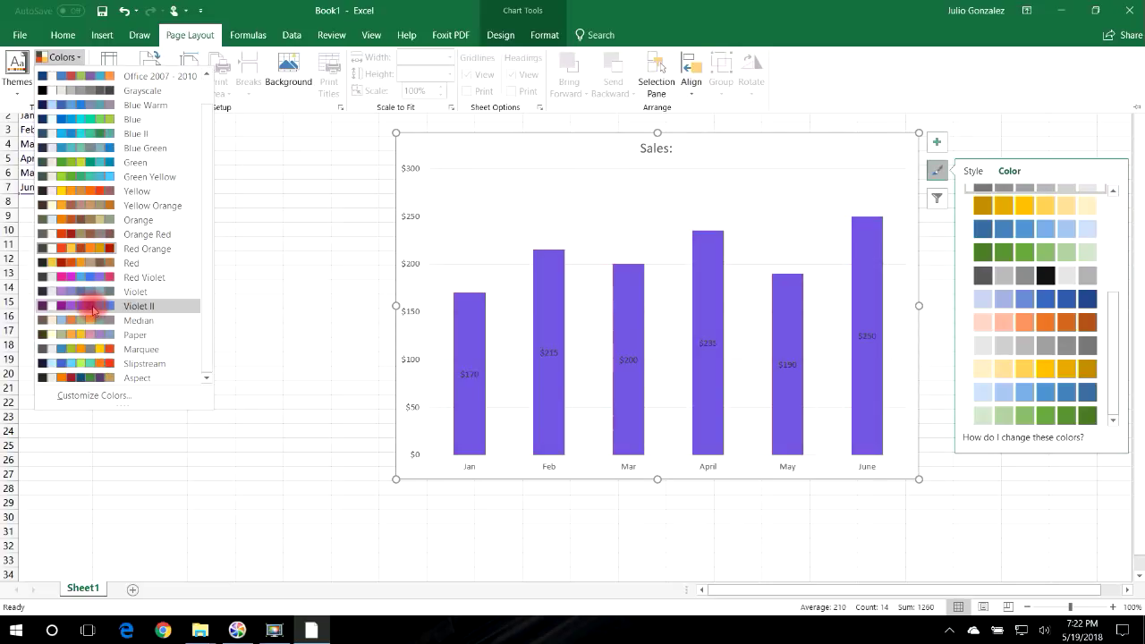
click(94, 253)
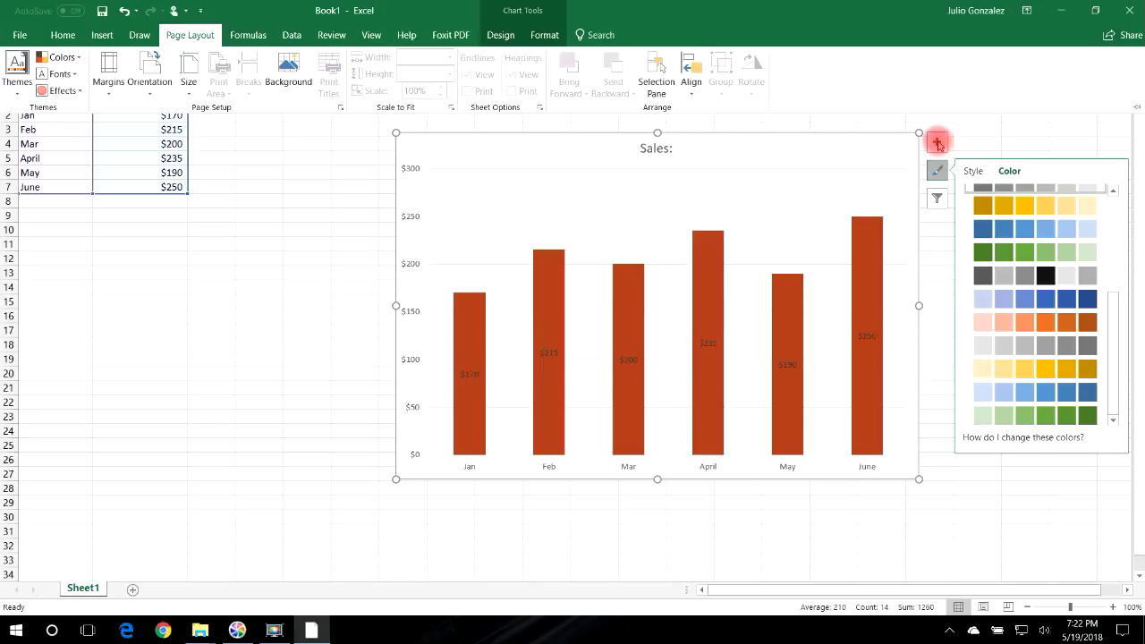
Turn on the chart's axes and axis titles, then select the horizontal axis title.
click(938, 143)
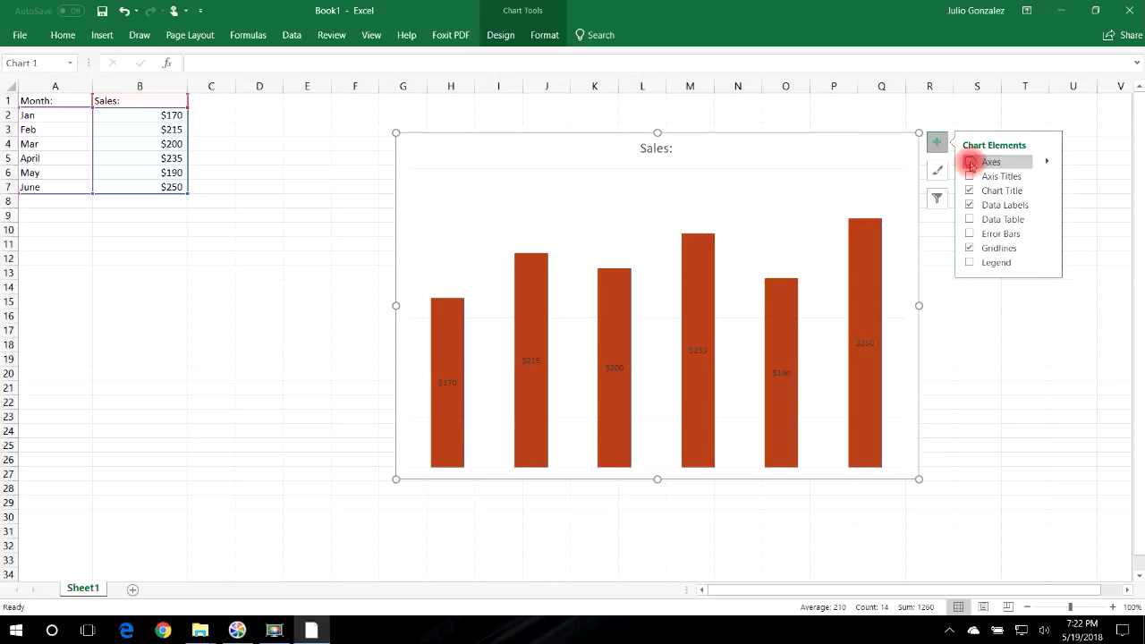
click(970, 162)
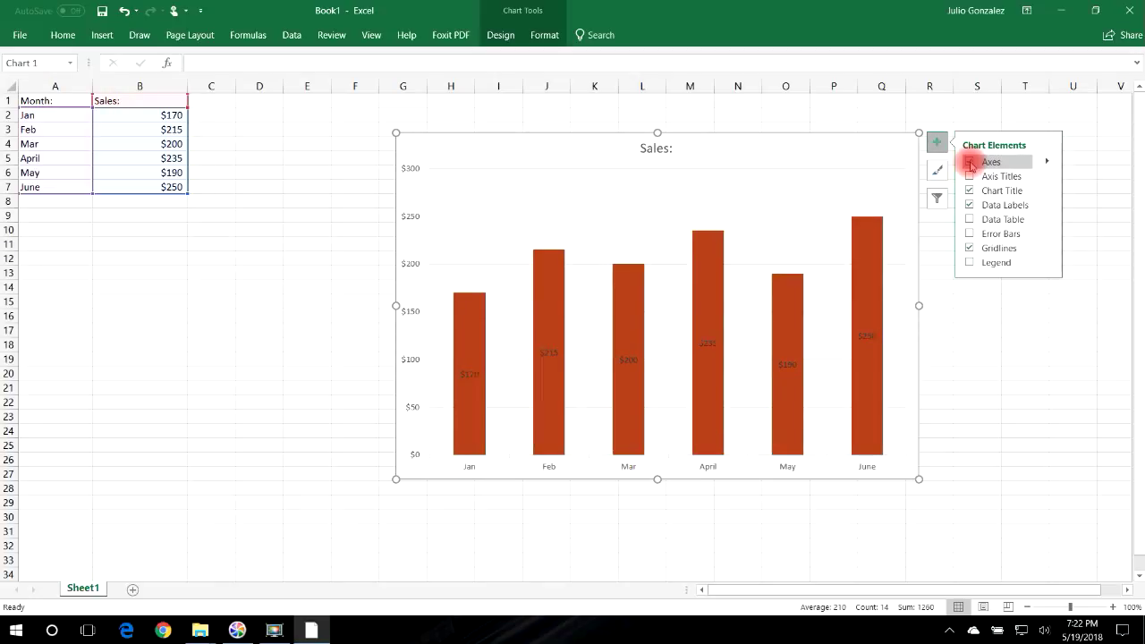
click(1045, 162)
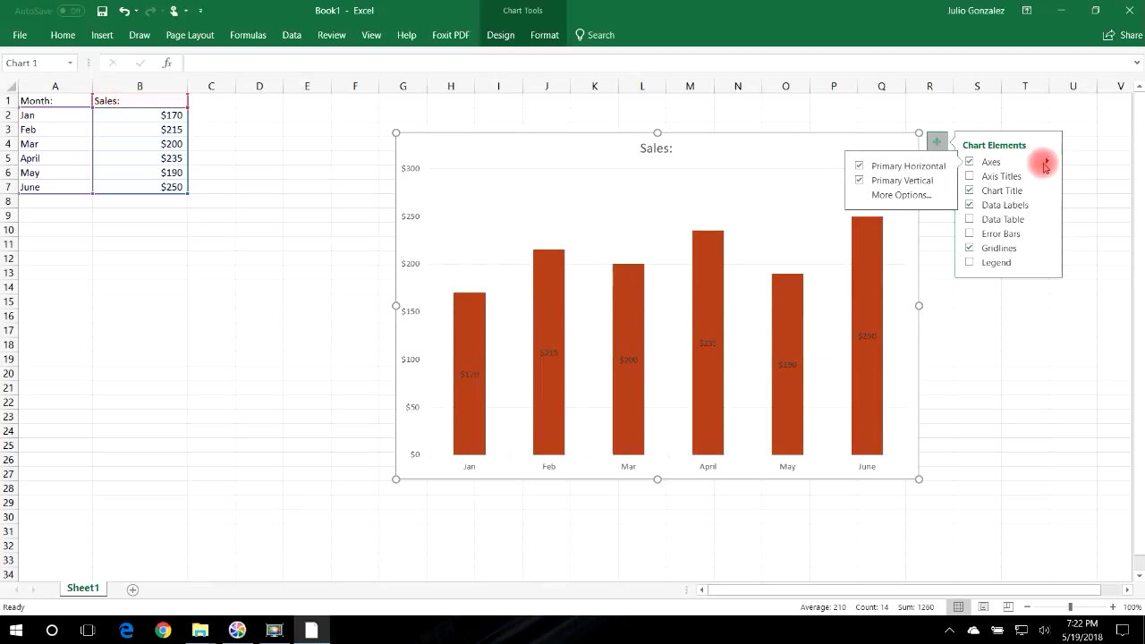
click(859, 167)
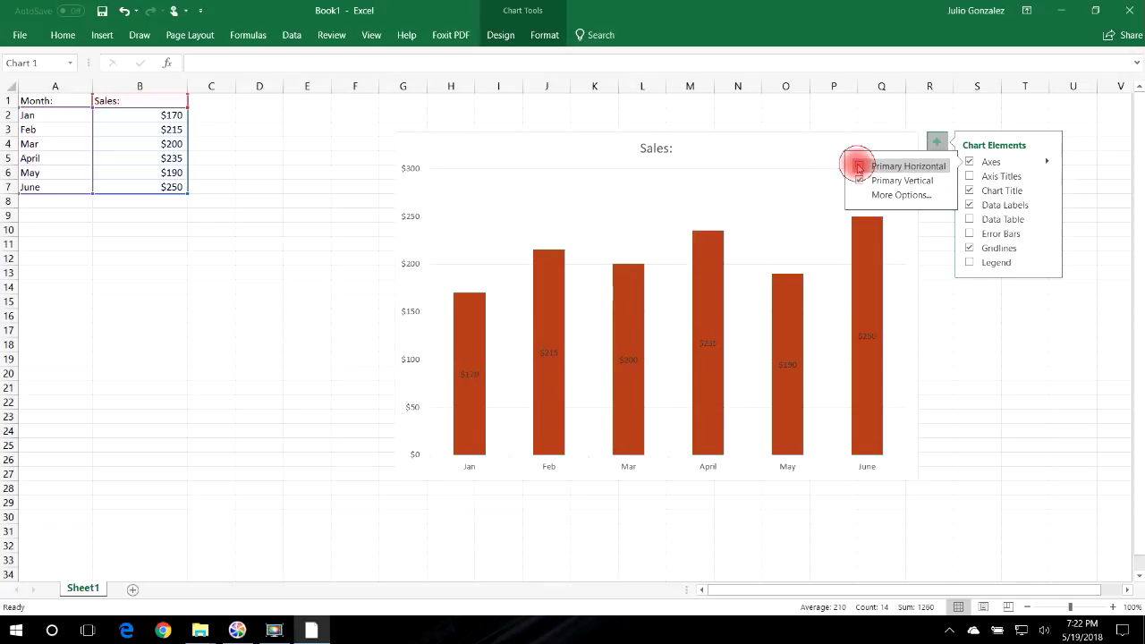
click(859, 166)
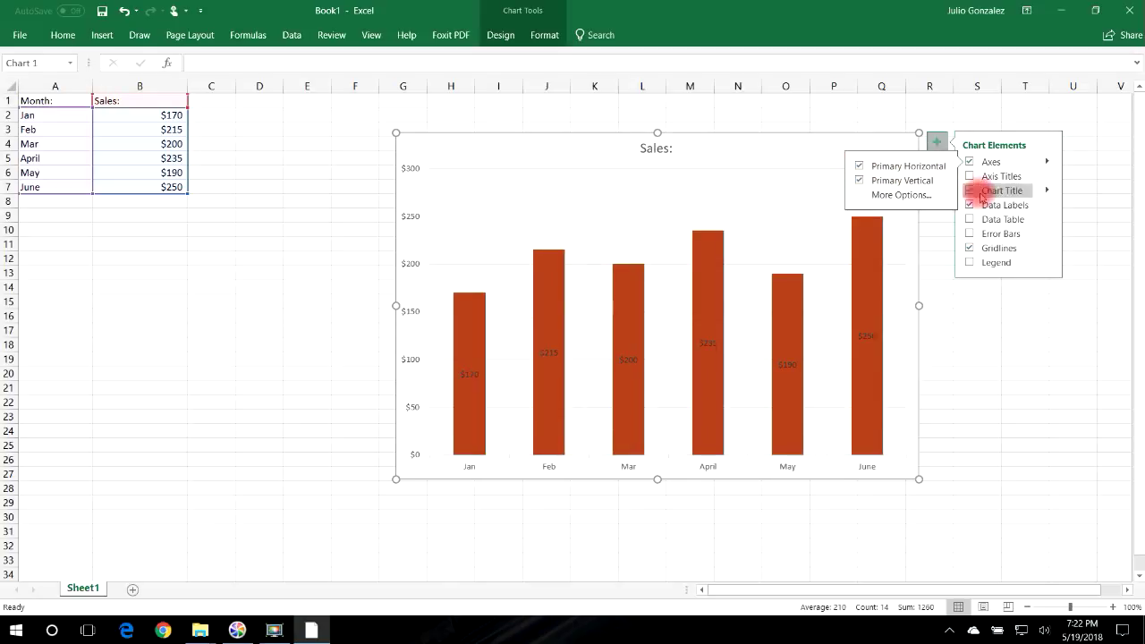
click(969, 176)
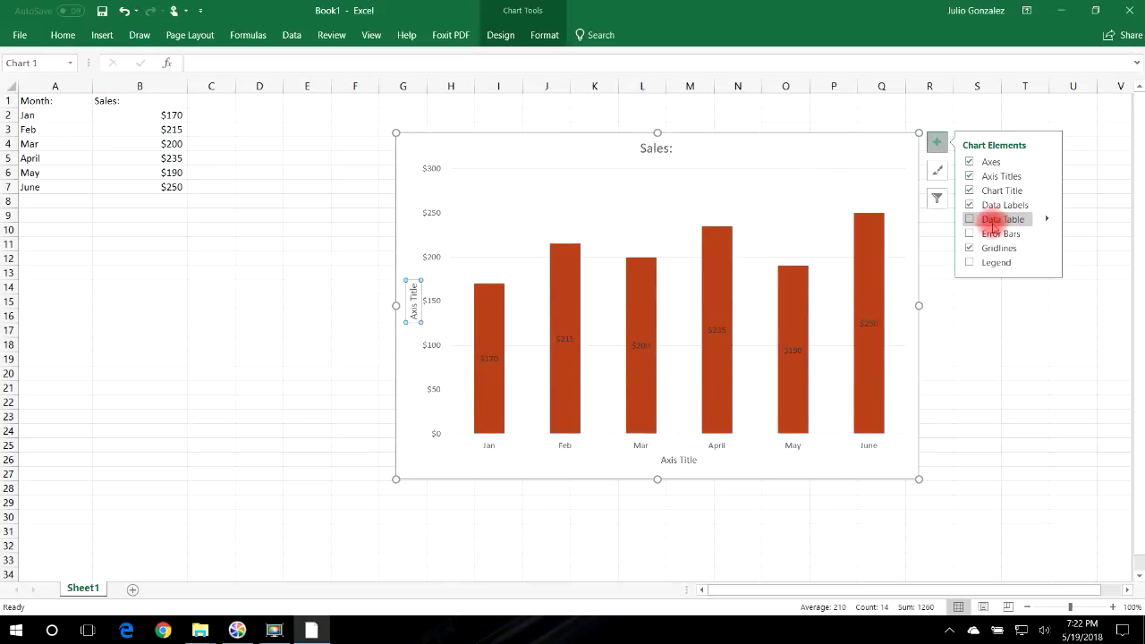
click(691, 461)
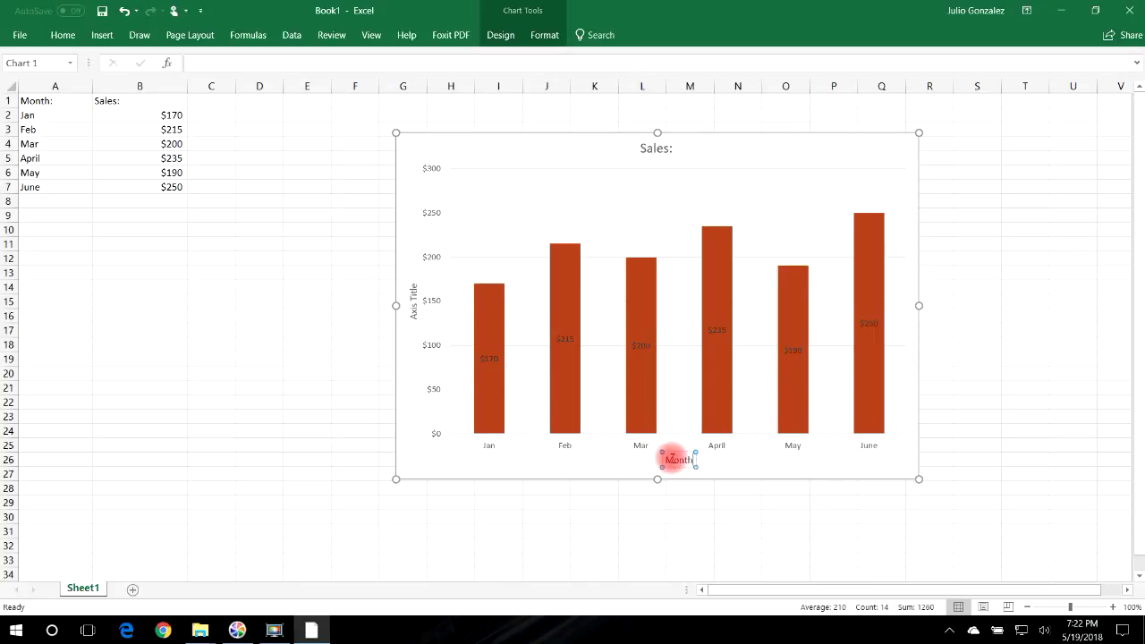
Format the Month axis title as 12 pt Comic Sans MS.
double_click(671, 458)
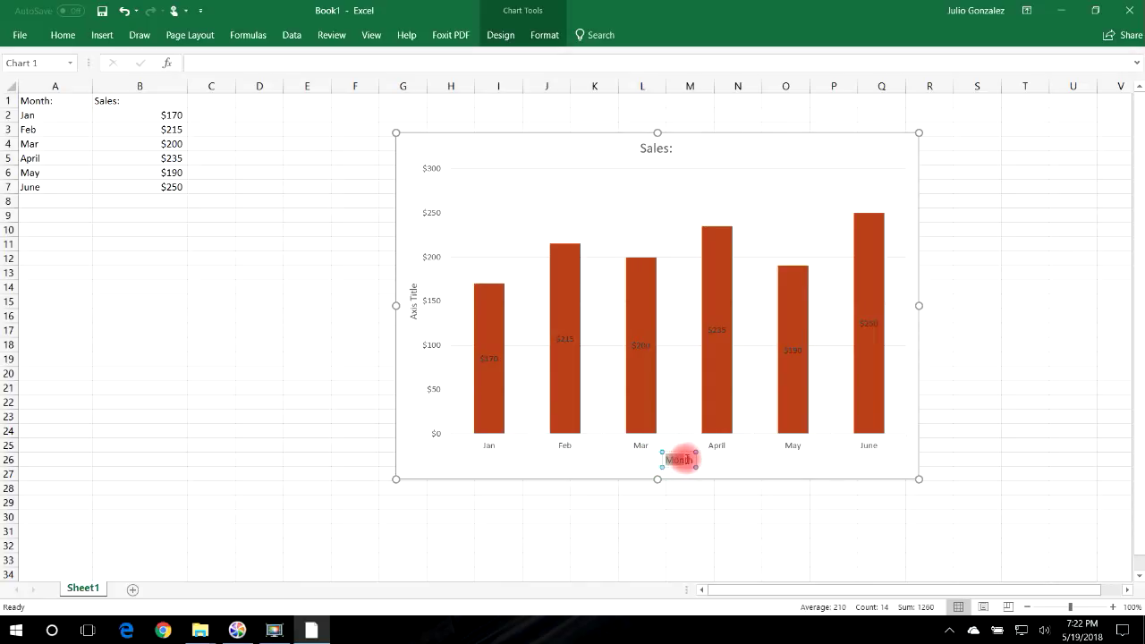
click(76, 45)
click(212, 63)
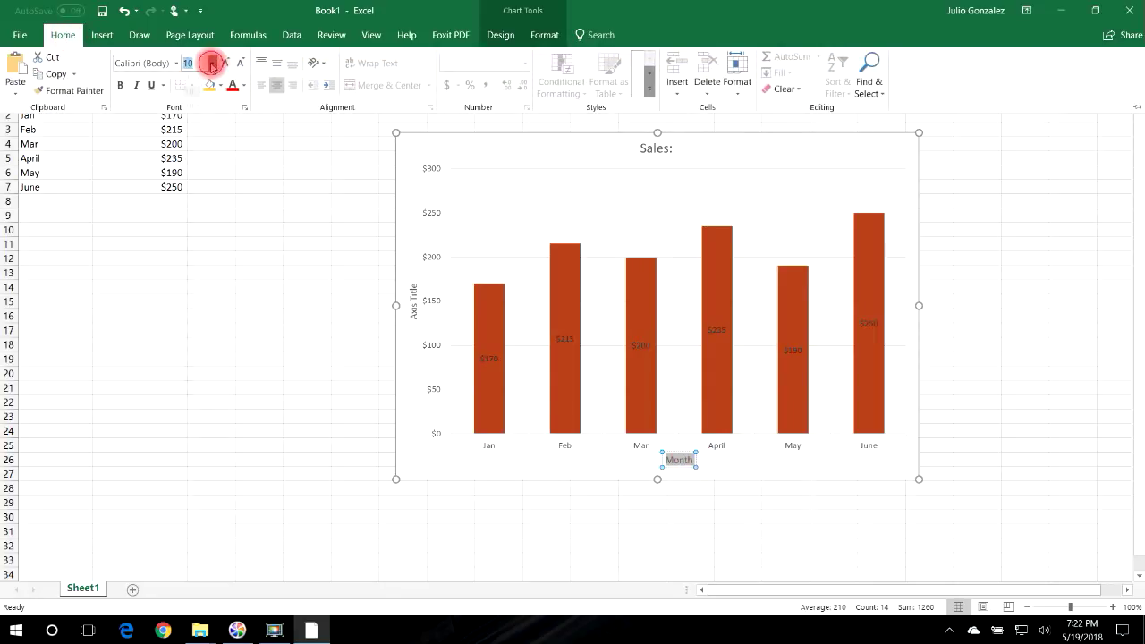
click(190, 156)
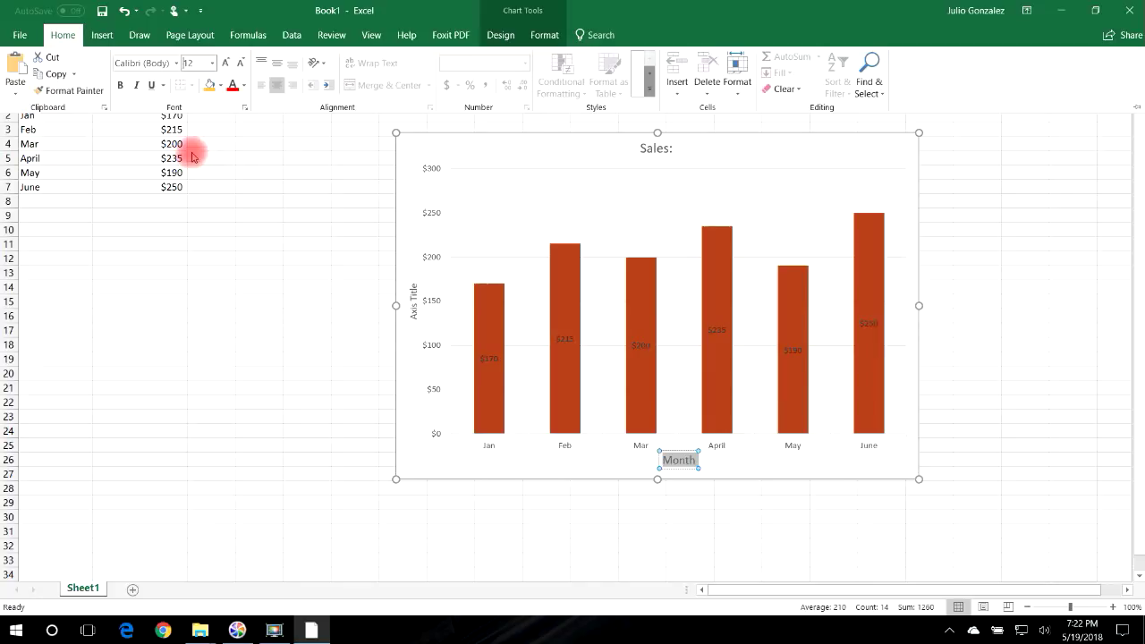
click(176, 64)
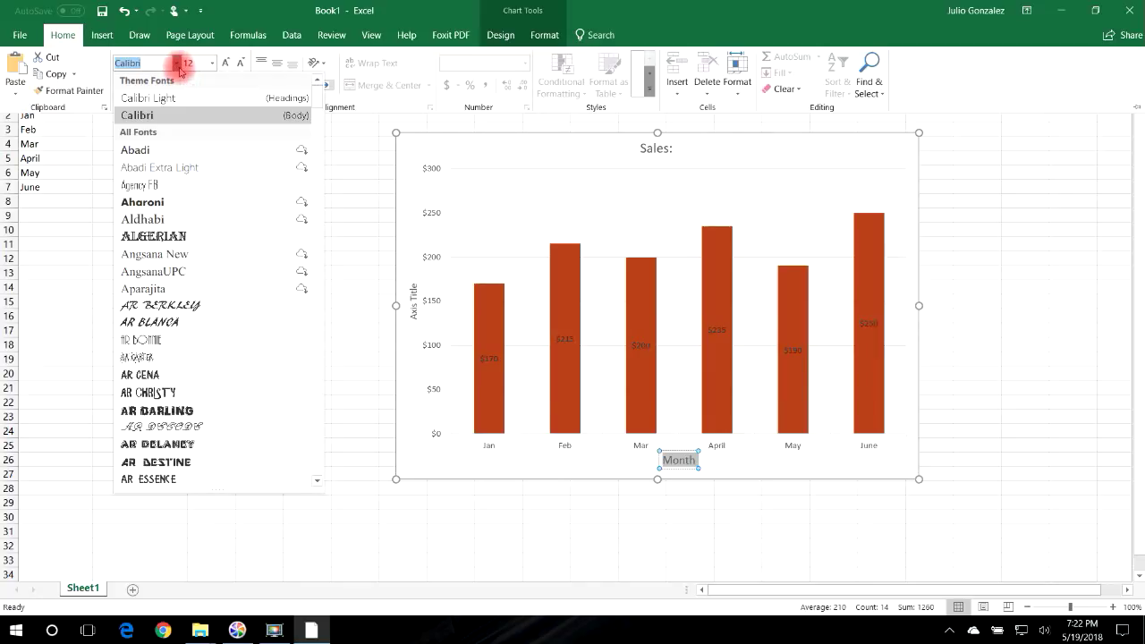
scroll(218, 347, down, 3)
scroll(220, 344, down, 12)
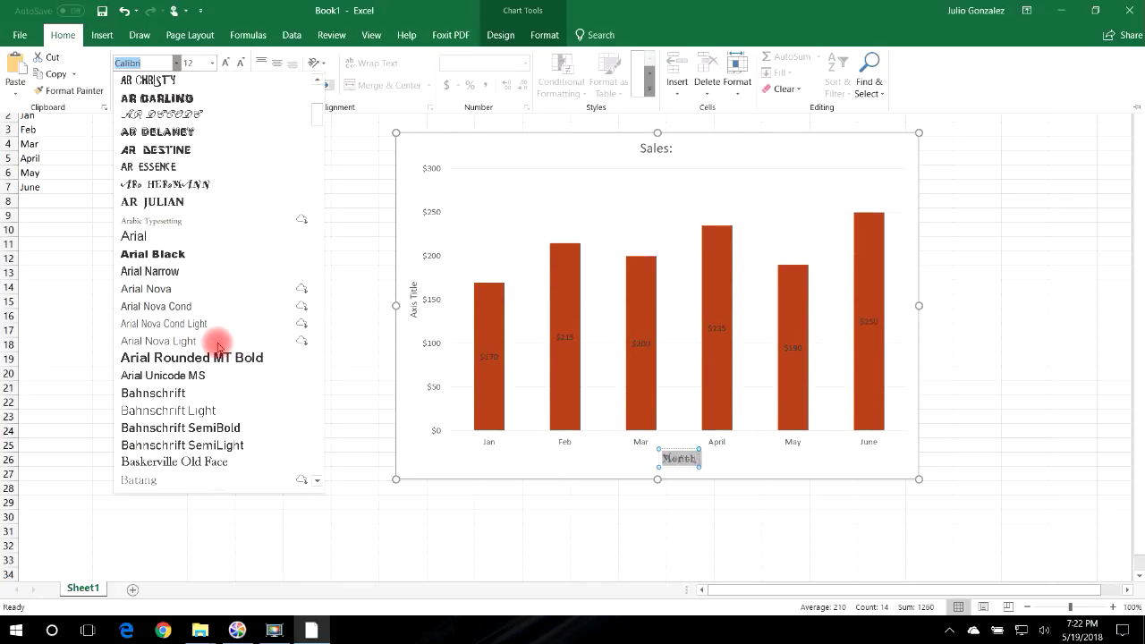
scroll(221, 341, down, 1)
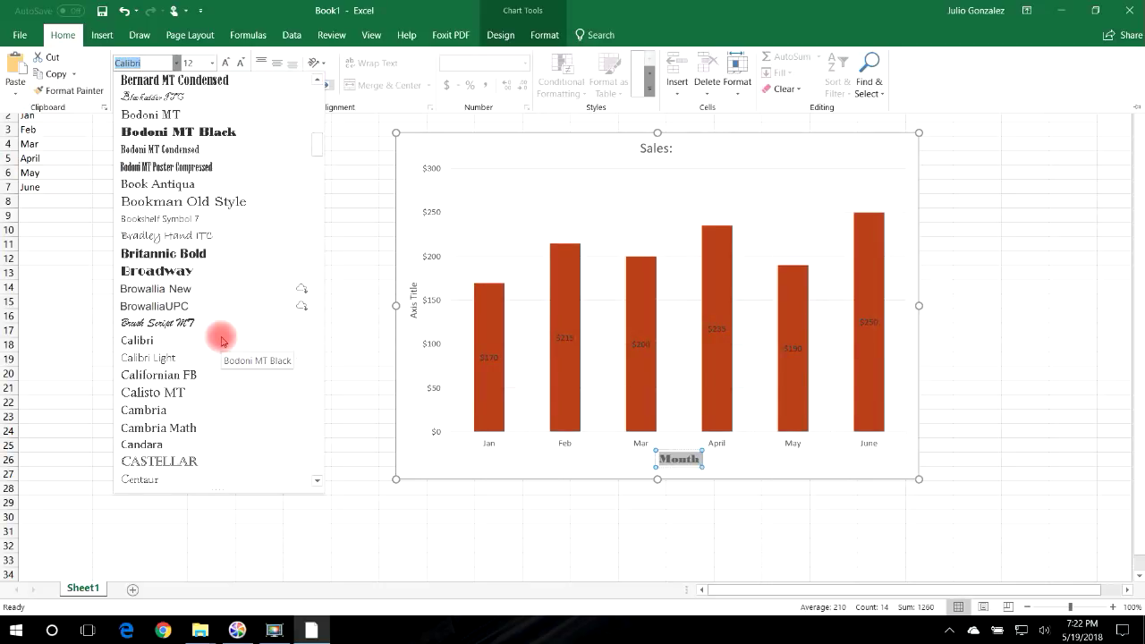
scroll(222, 341, down, 3)
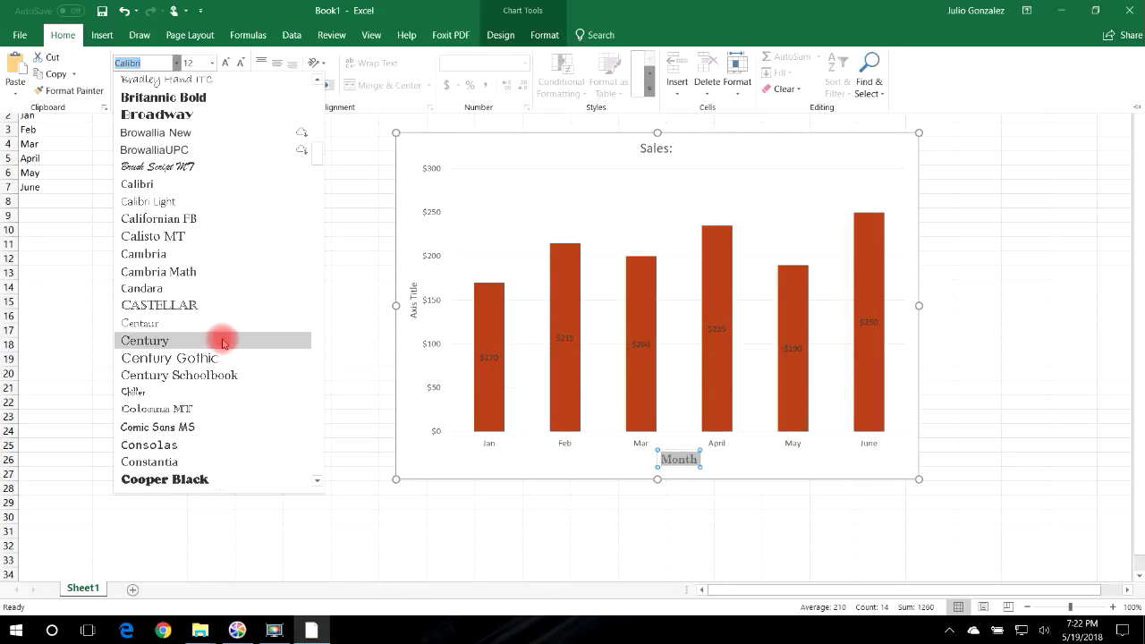
scroll(224, 345, down, 1)
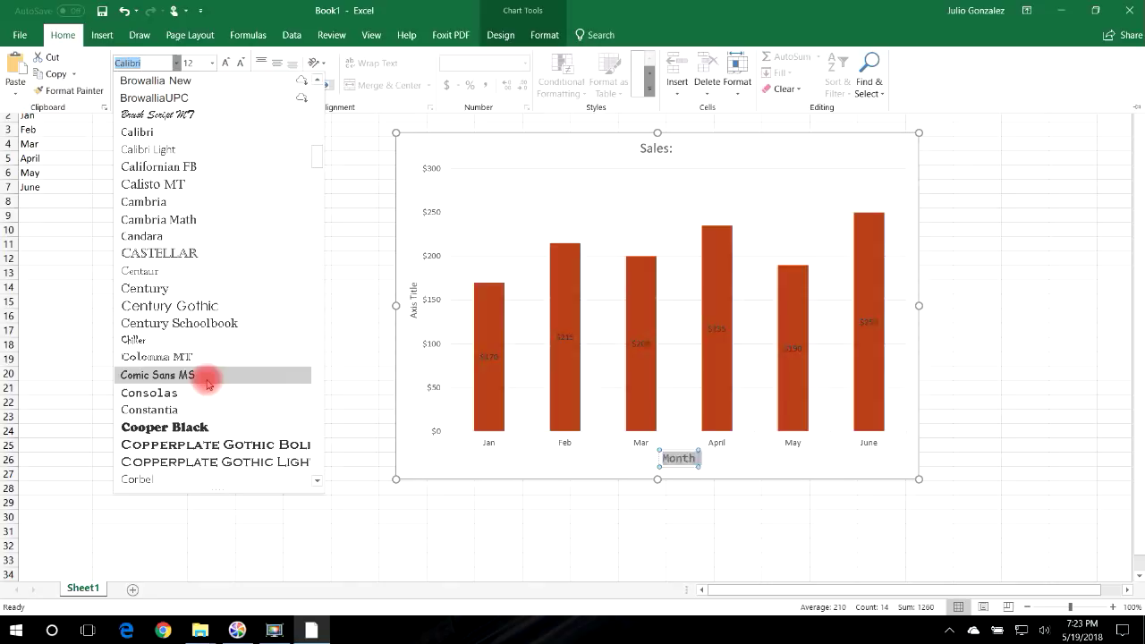
click(206, 376)
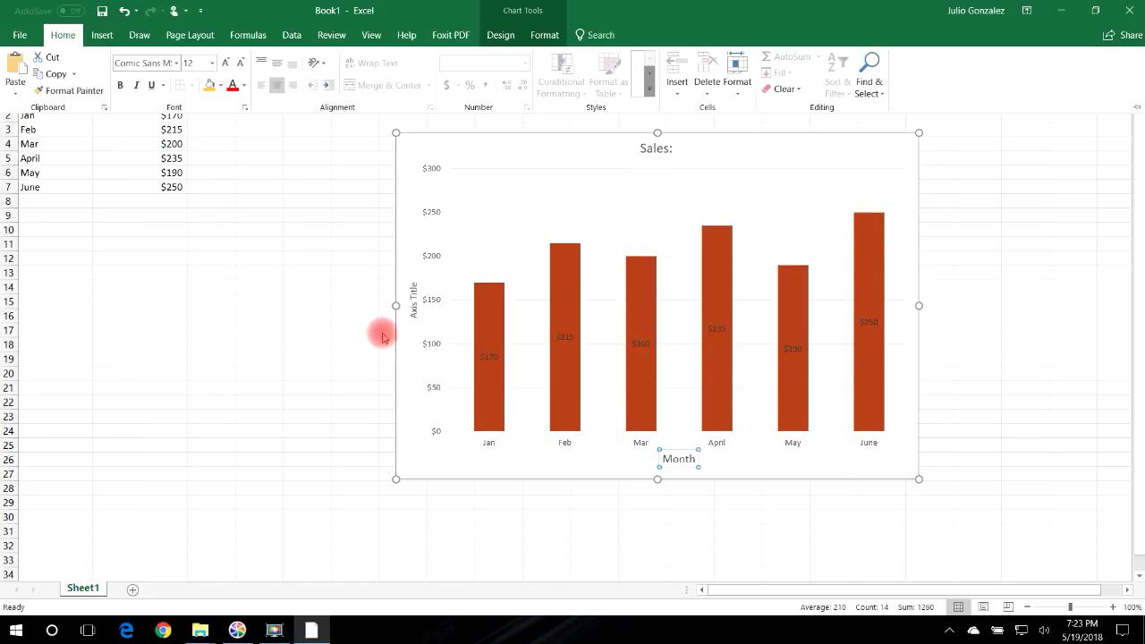
Title the vertical axis 'Monthly Sales'.
click(411, 289)
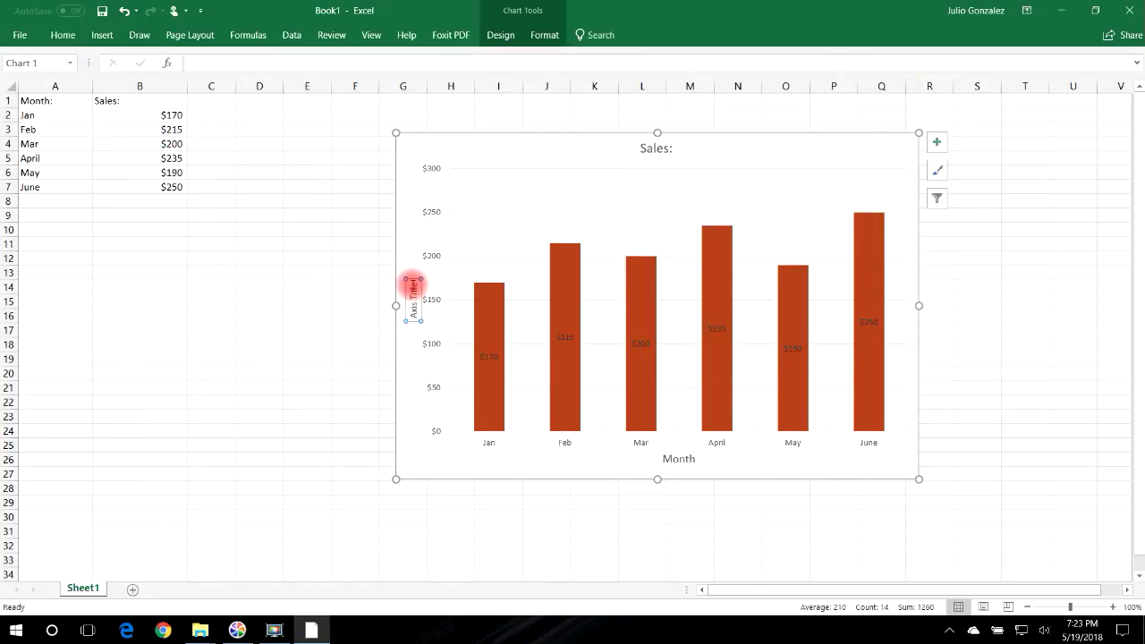
click(417, 283)
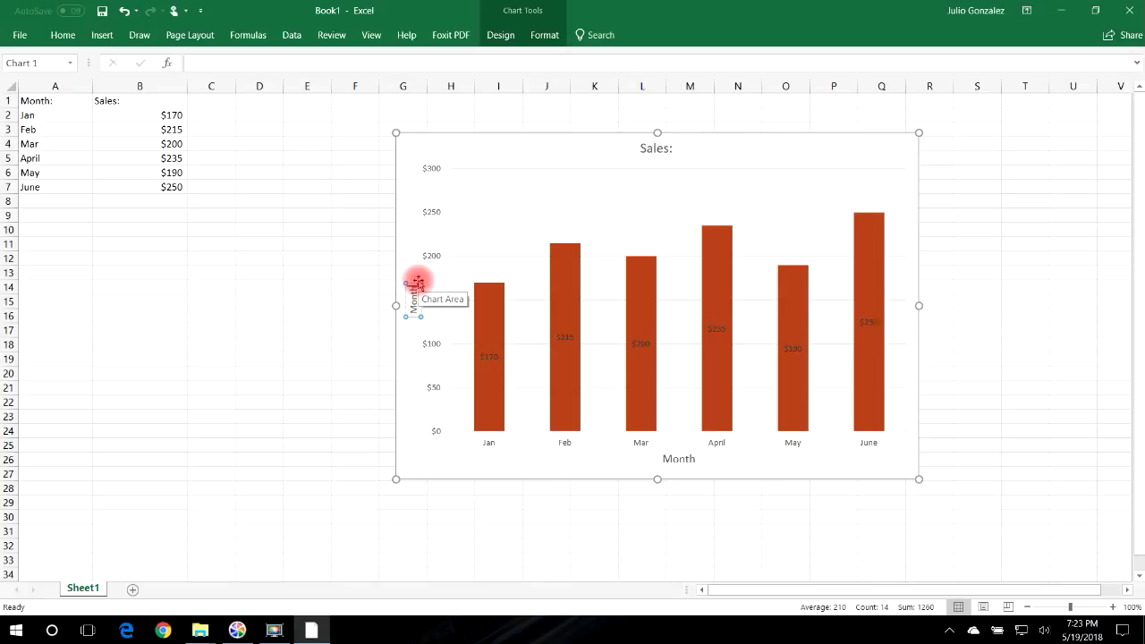
text(Month)
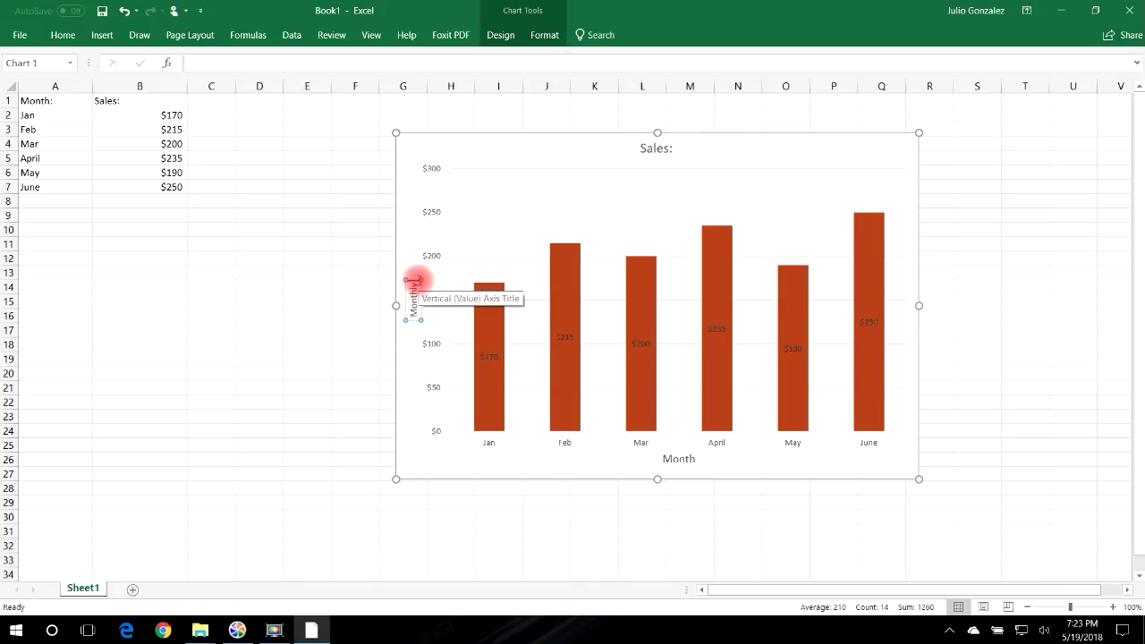
text(ly Sales)
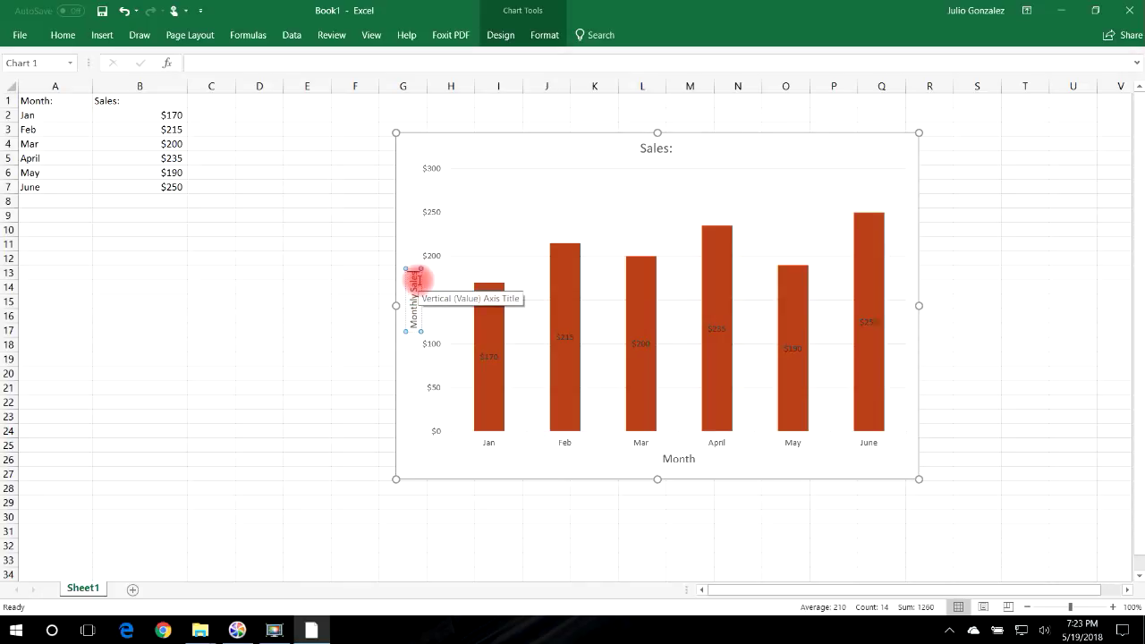
Rename the chart title from Sales: to 'Company Revenue:'.
click(659, 147)
click(670, 148)
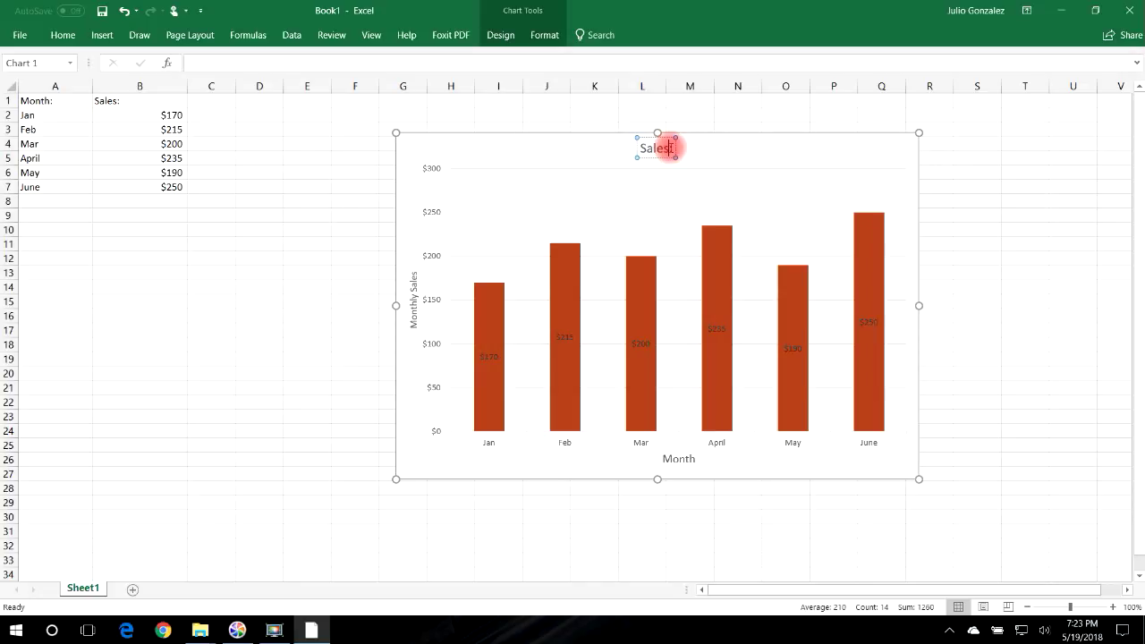
key(BackSpace)
key(BackSpace)
key(BackSpace)
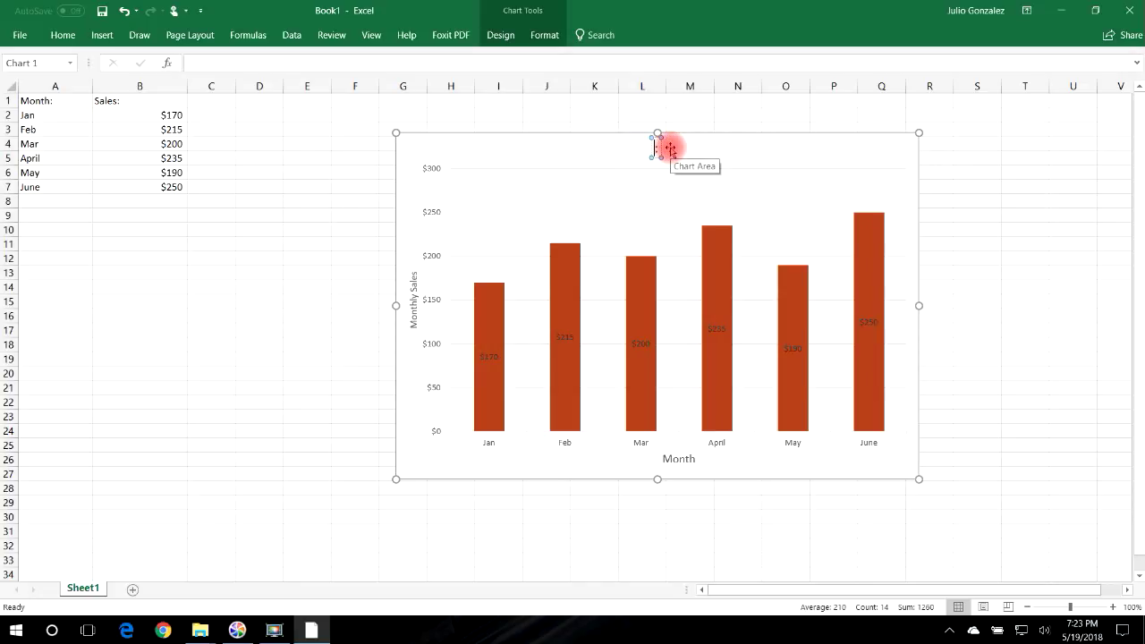
text(Company R)
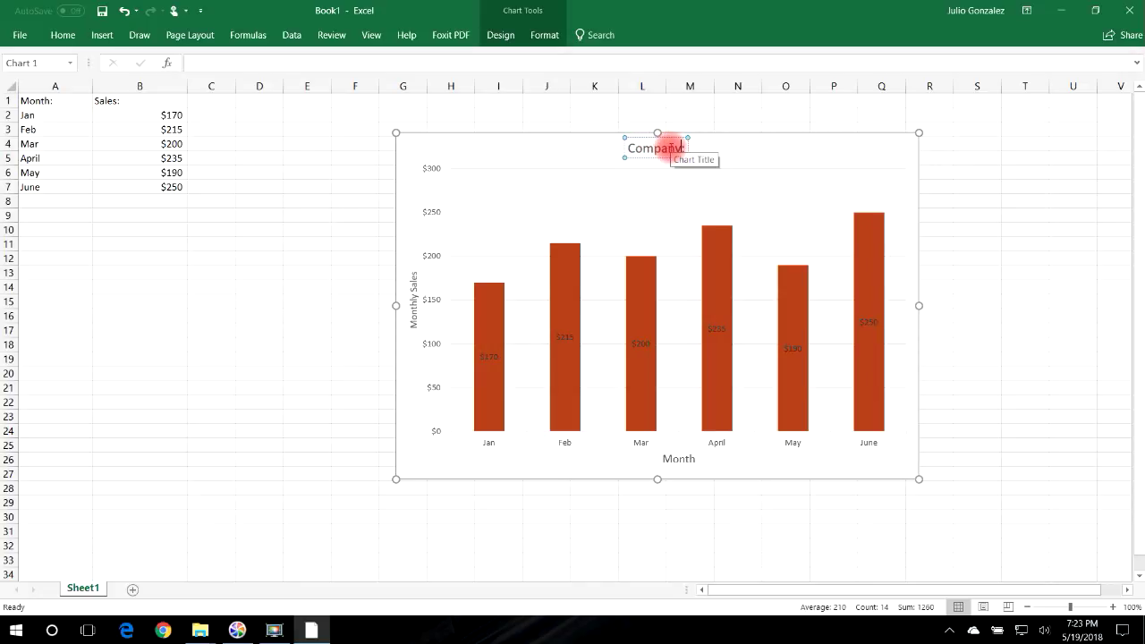
text(eve)
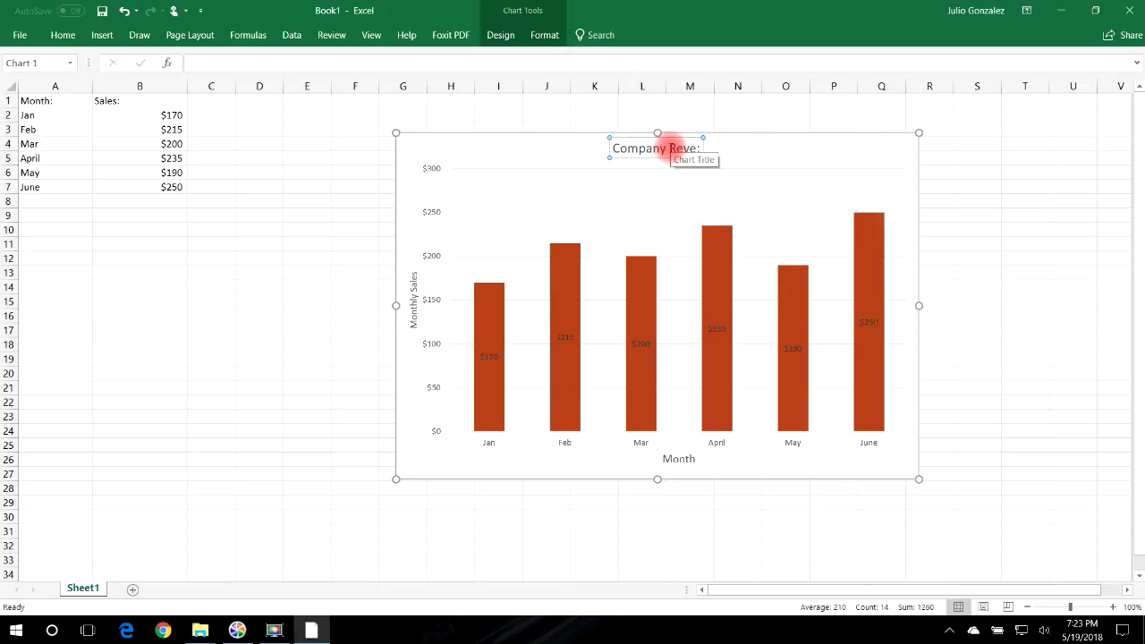
text(nue)
click(974, 344)
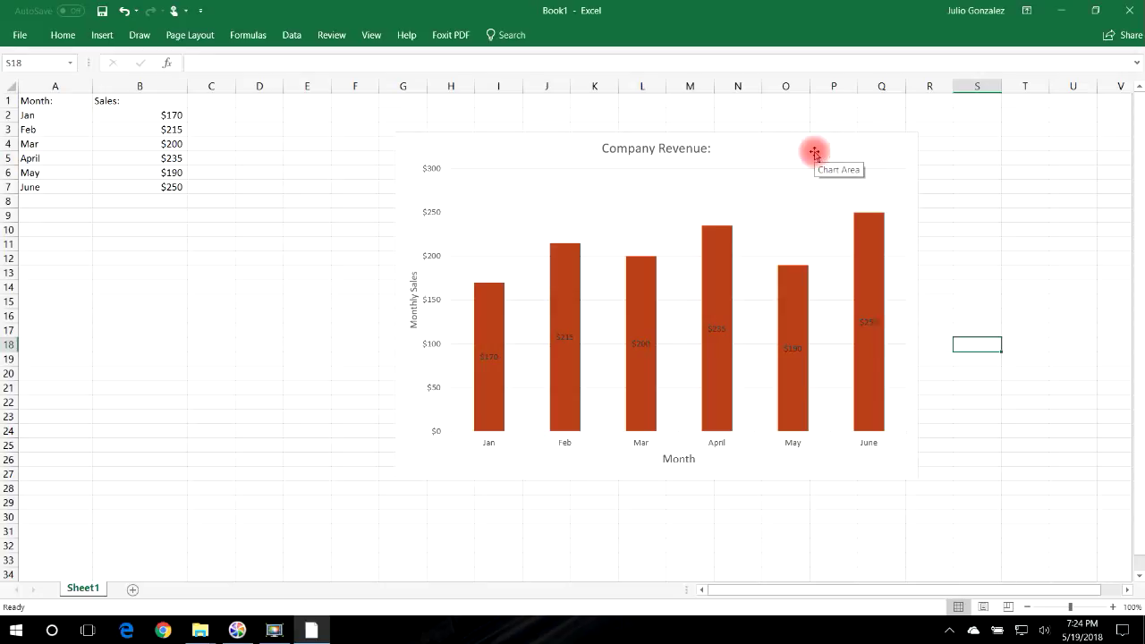
Review the chart's colour palettes in Chart Styles.
click(899, 156)
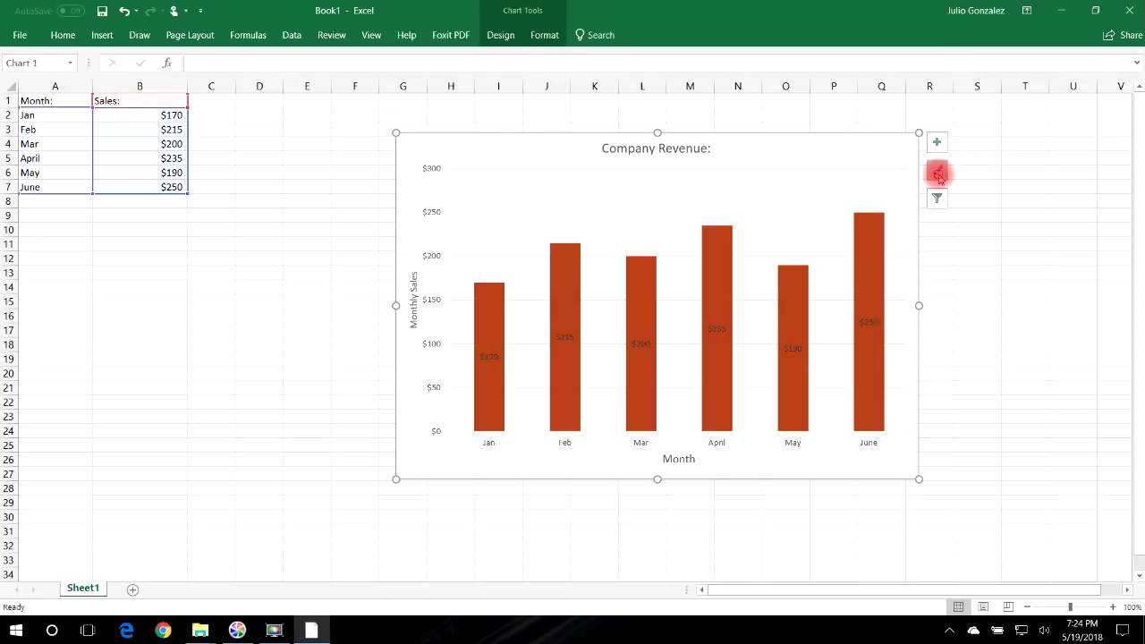
click(938, 172)
click(1009, 172)
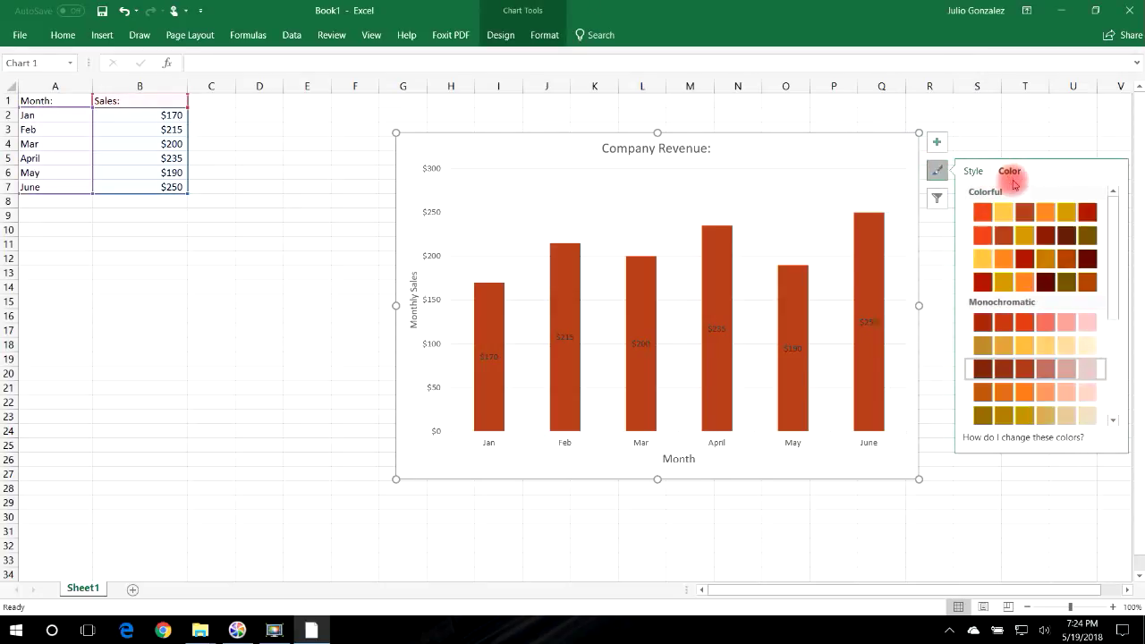
scroll(1029, 277, down, 3)
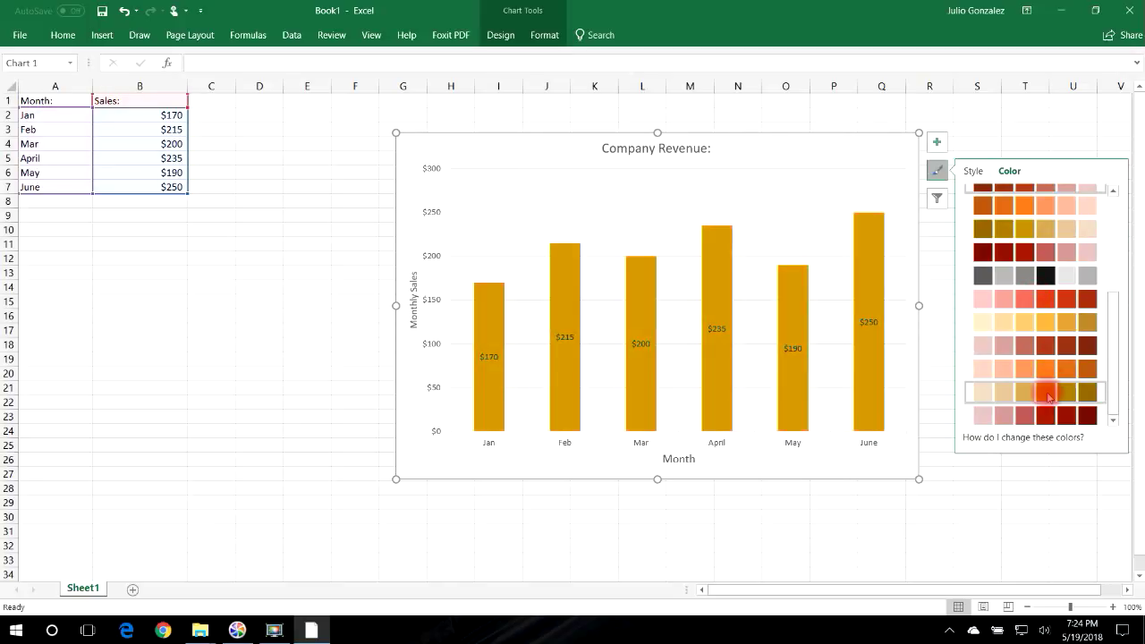
scroll(1027, 302, up, 3)
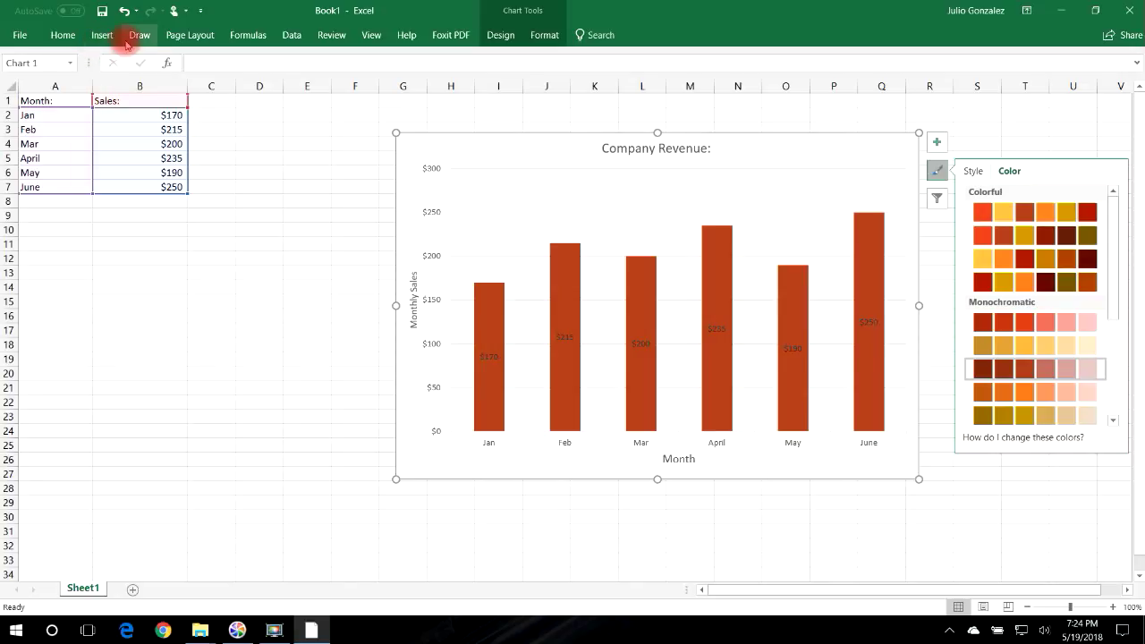
Switch the theme colours to Office, then to Blue.
click(189, 35)
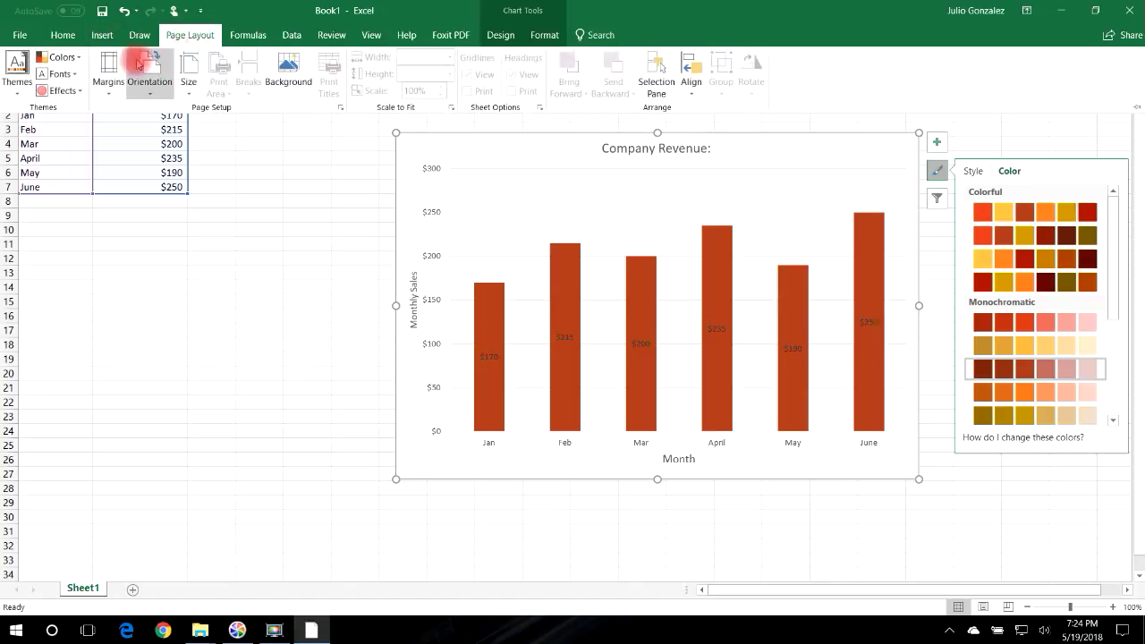
click(64, 57)
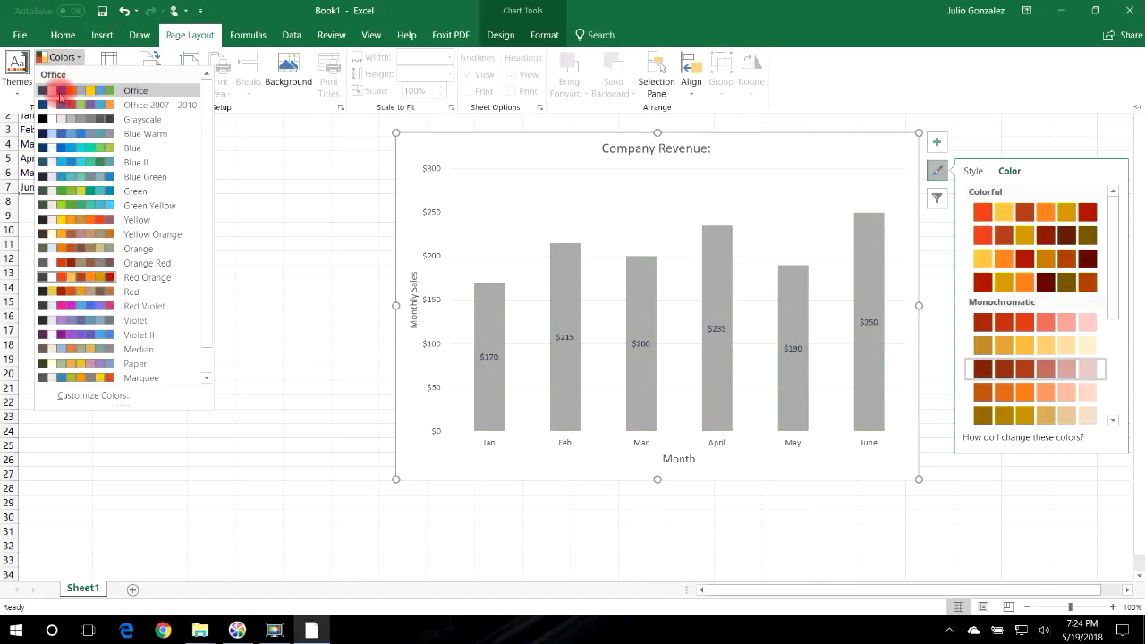
click(61, 91)
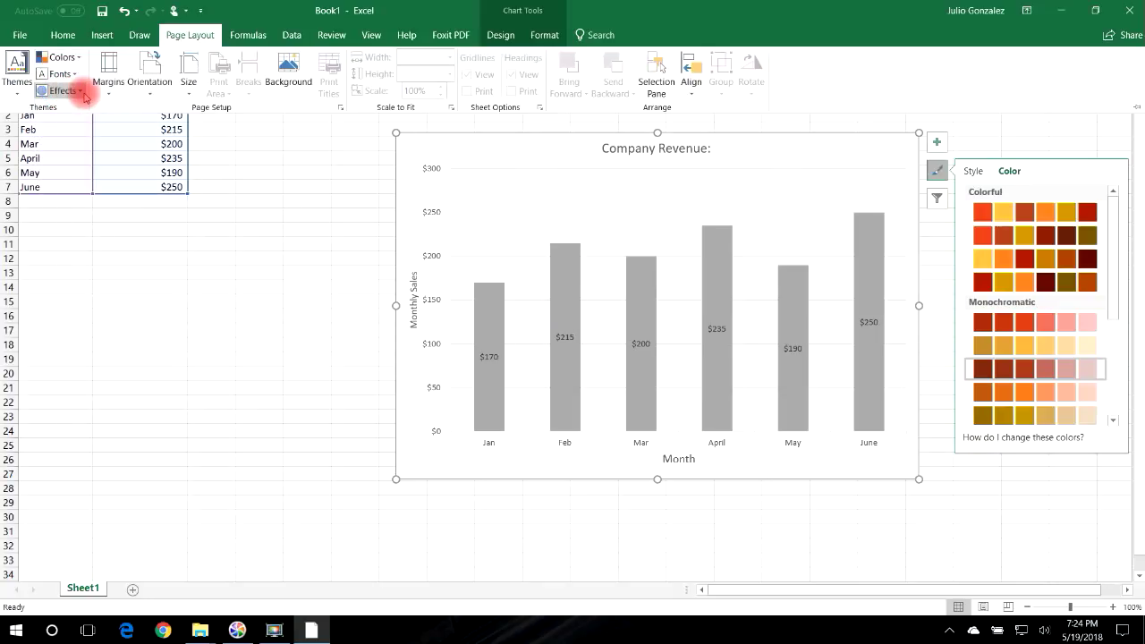
click(70, 58)
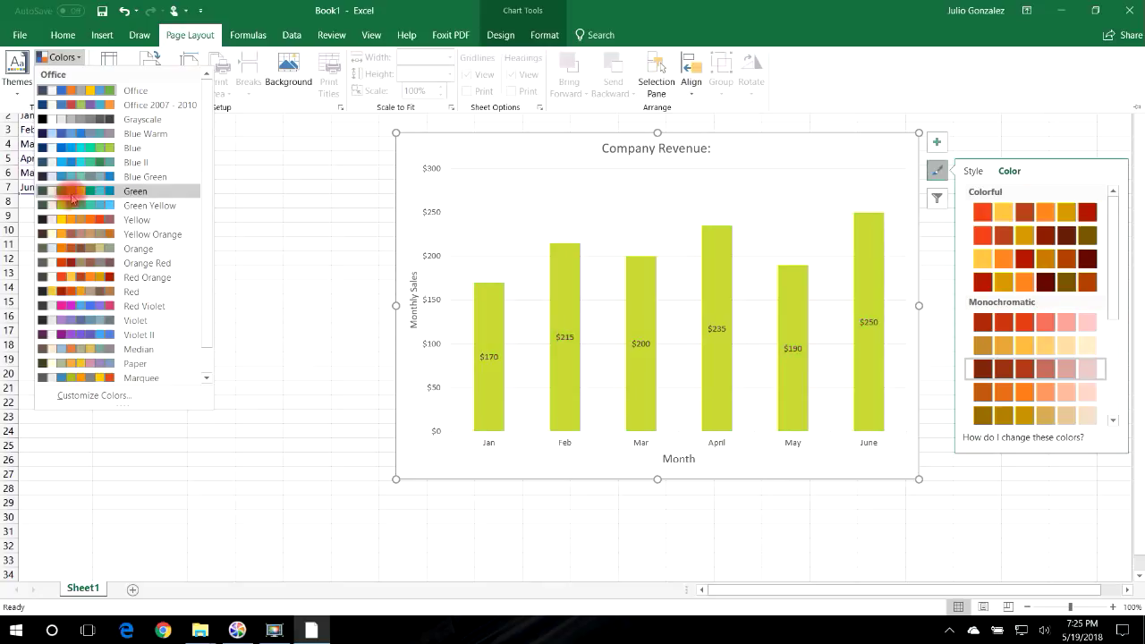
click(77, 144)
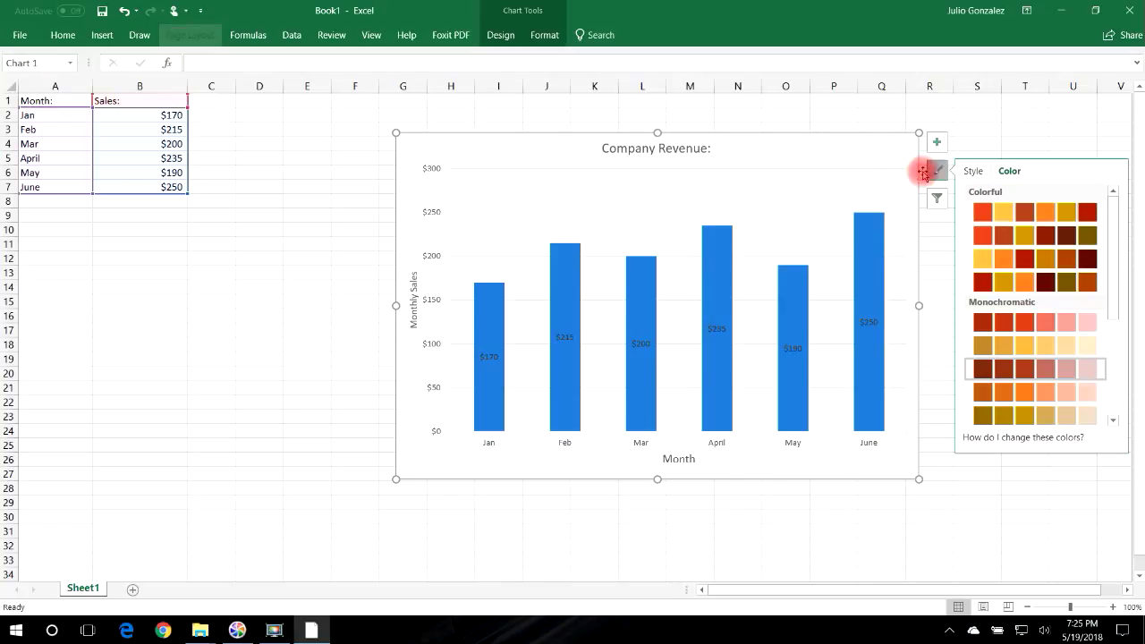
Recolour the chart columns with a lighter blue Monochromatic colour palette.
click(939, 146)
click(937, 169)
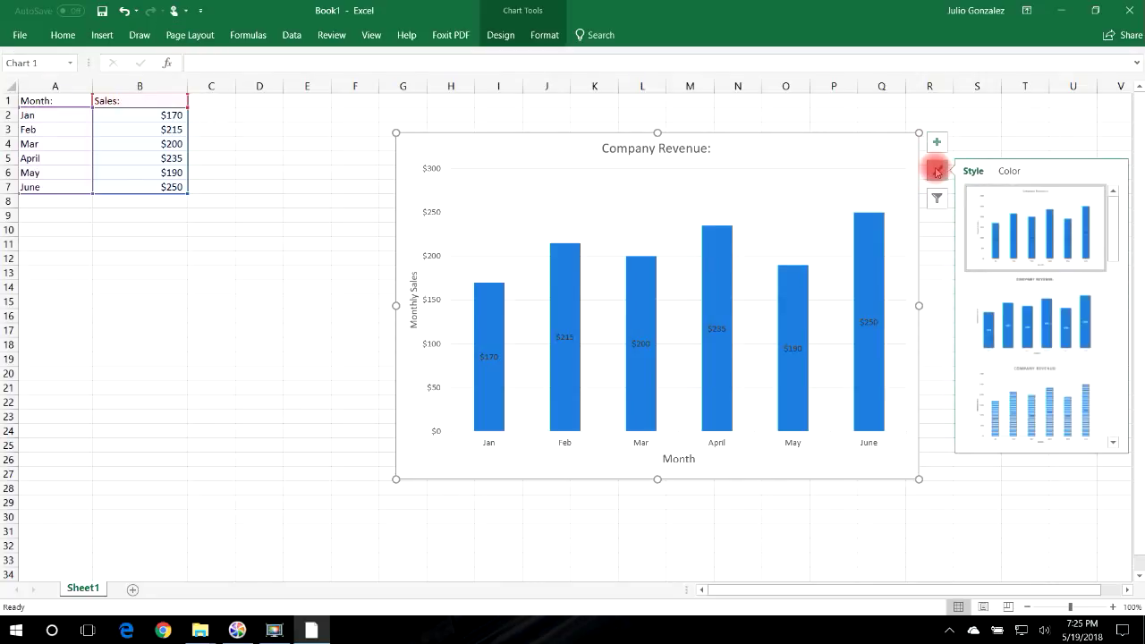
click(1009, 171)
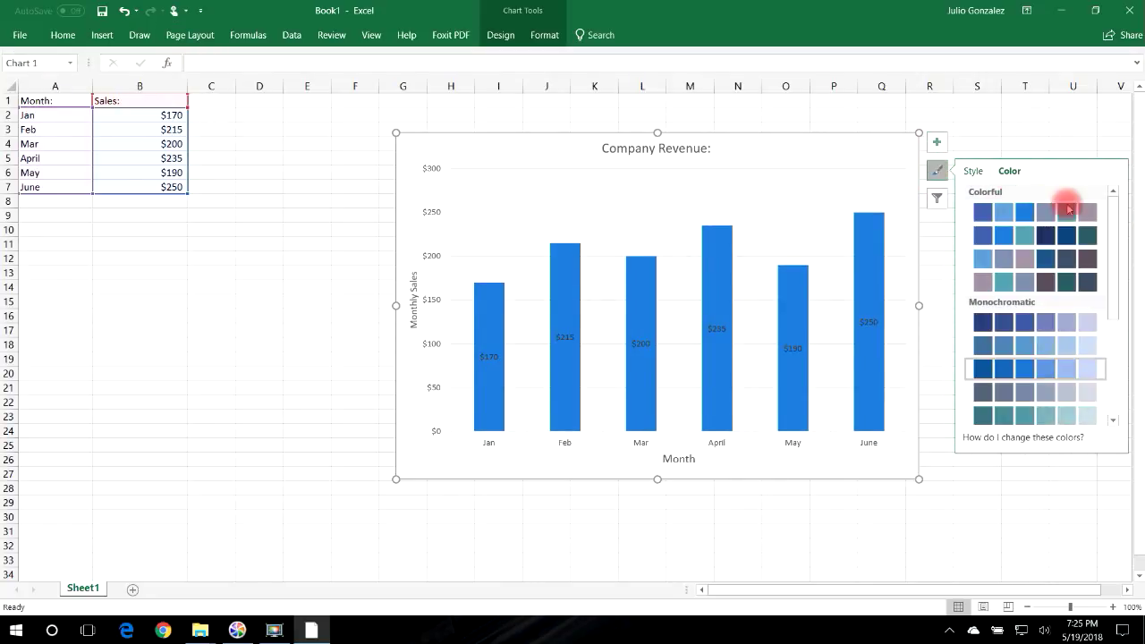
drag(1110, 231, 1107, 289)
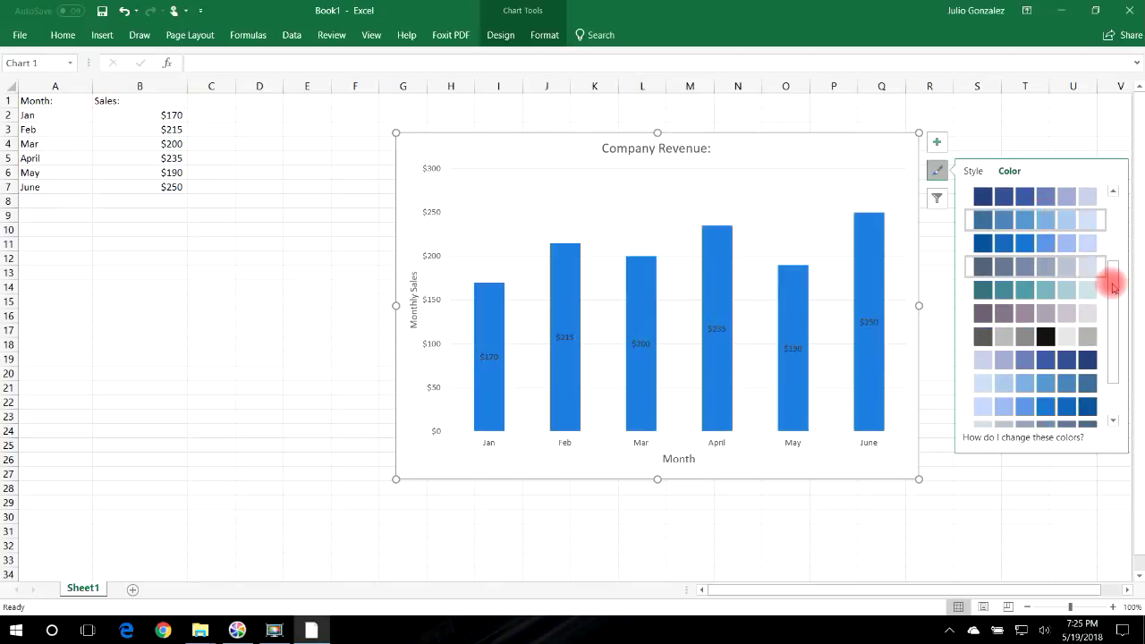
drag(1109, 281, 1005, 205)
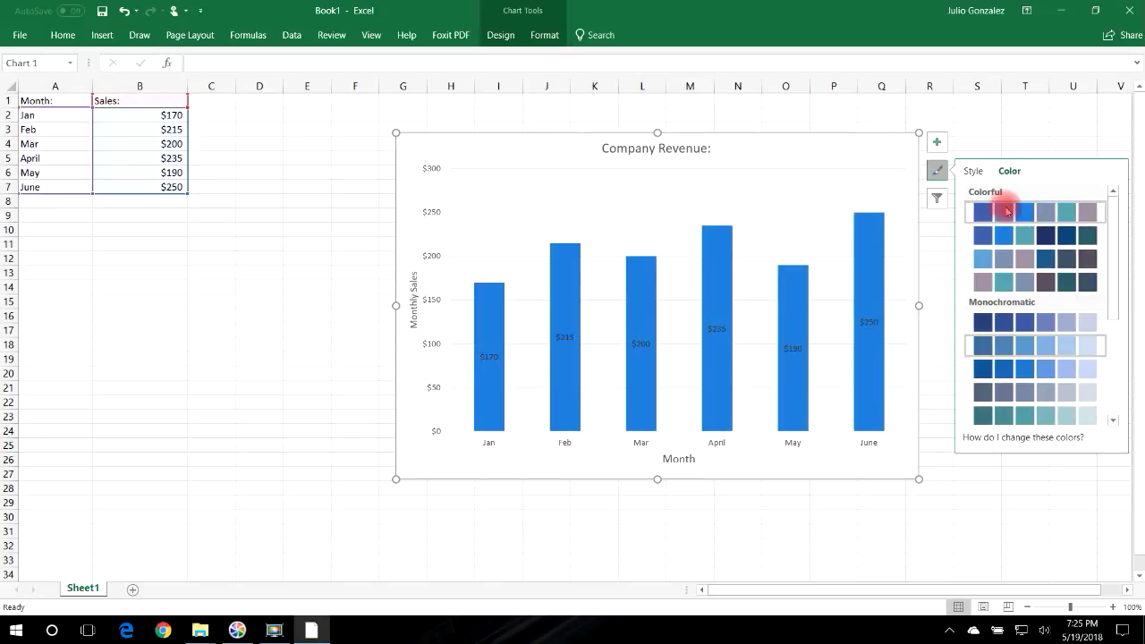
Centre the data labels inside each column and add a monthly sales data table below the chart.
click(940, 143)
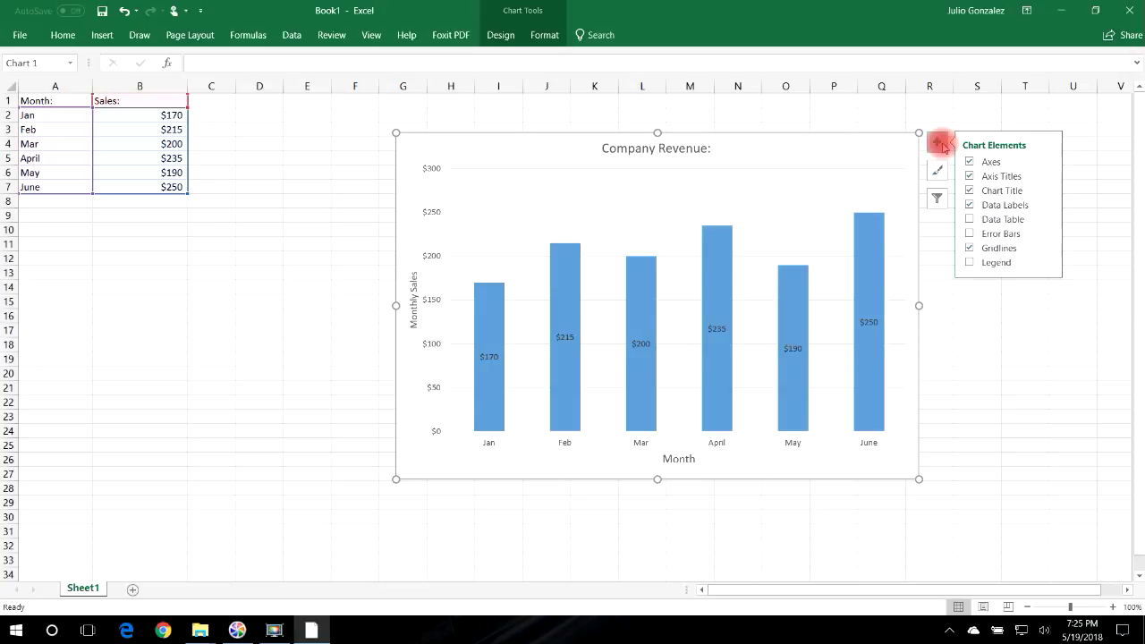
click(969, 206)
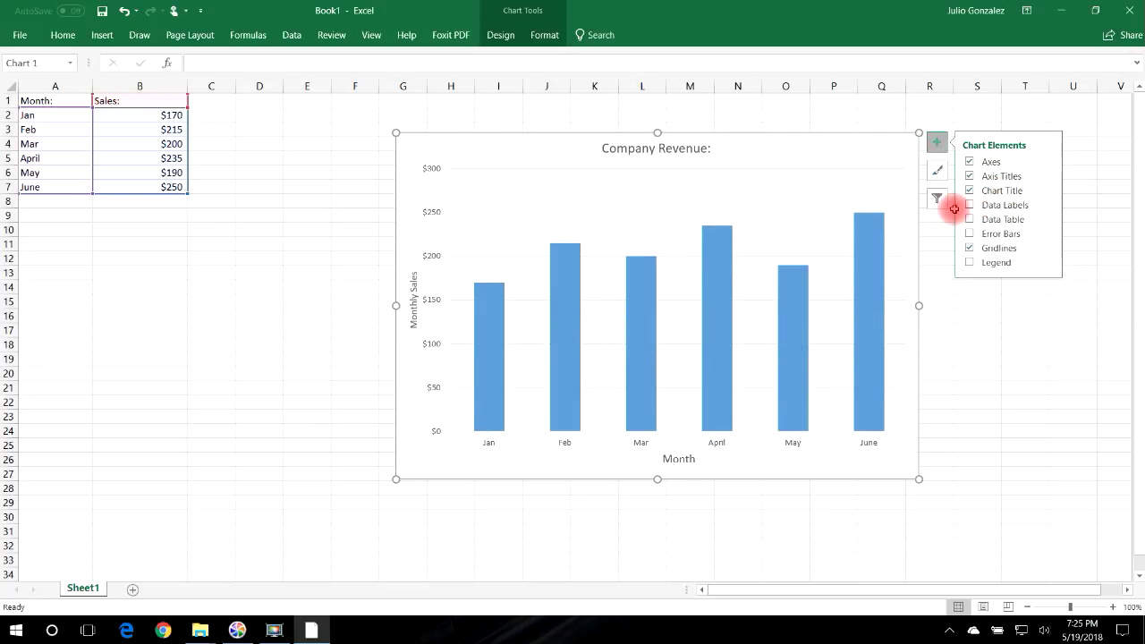
click(1048, 205)
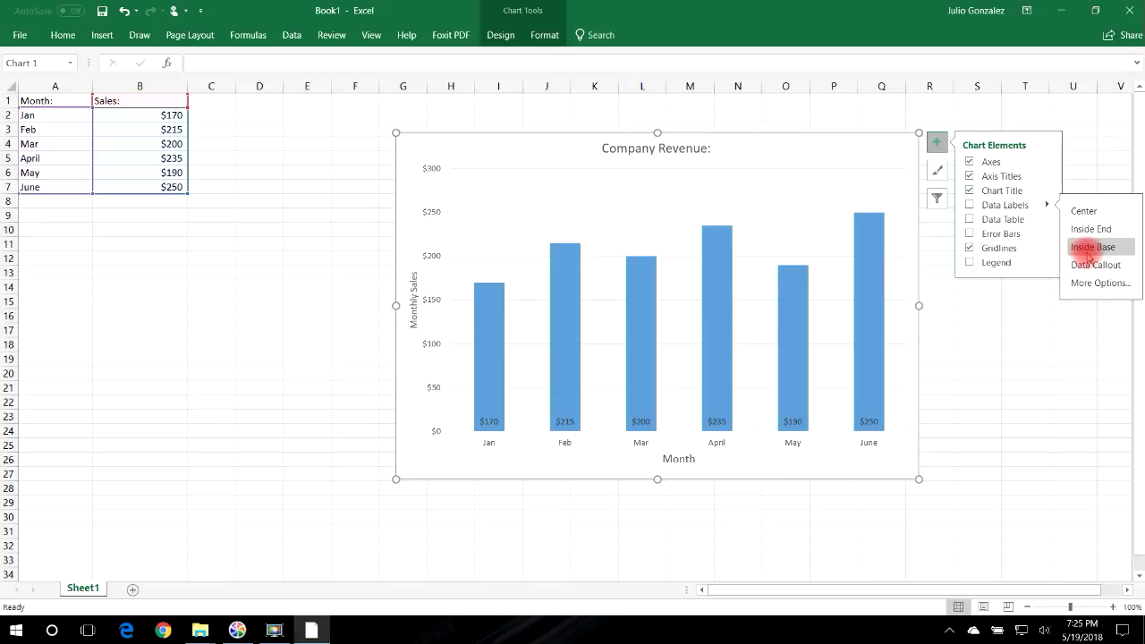
click(1084, 213)
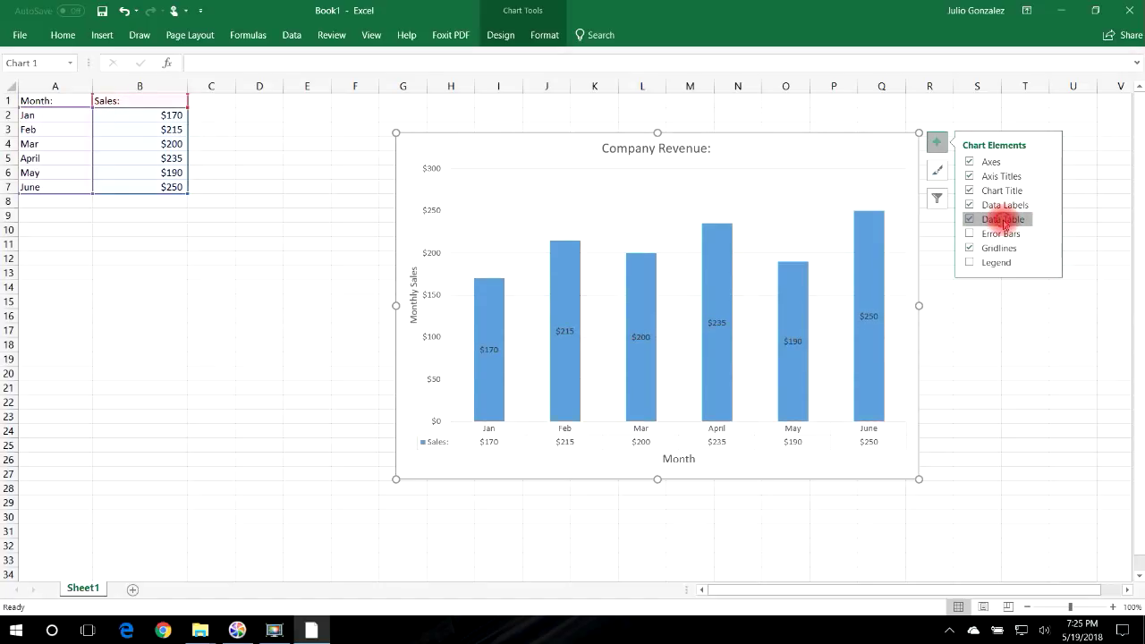
Remove the data table from beneath the chart.
click(1011, 221)
click(1022, 222)
click(1022, 222)
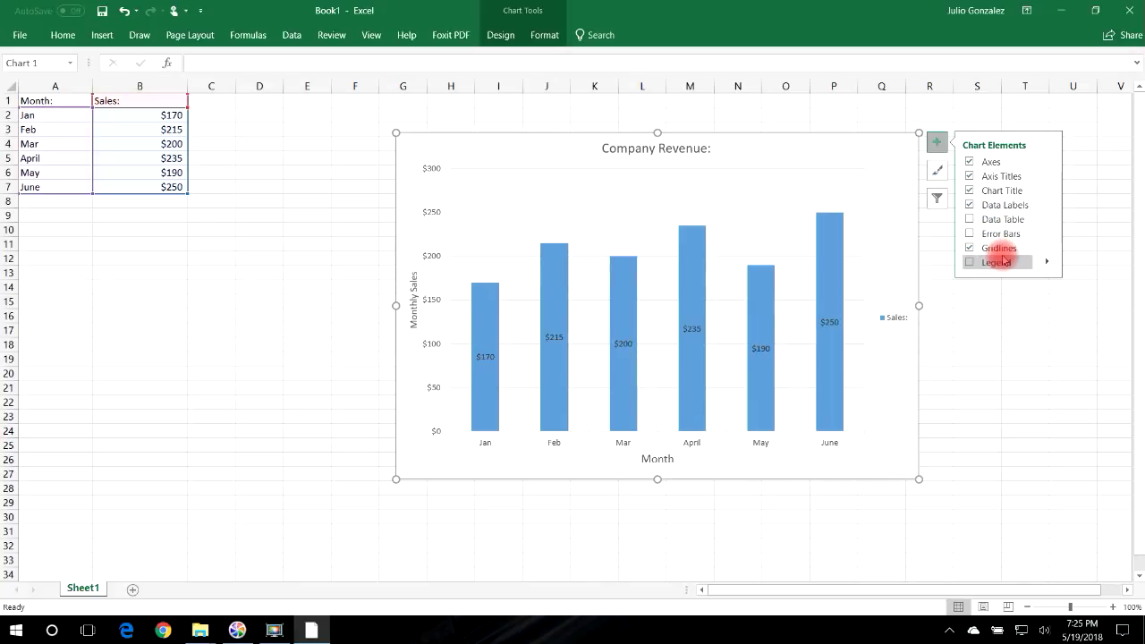
Add primary major vertical, minor horizontal and minor vertical gridlines, and place the legend on the right.
click(1049, 247)
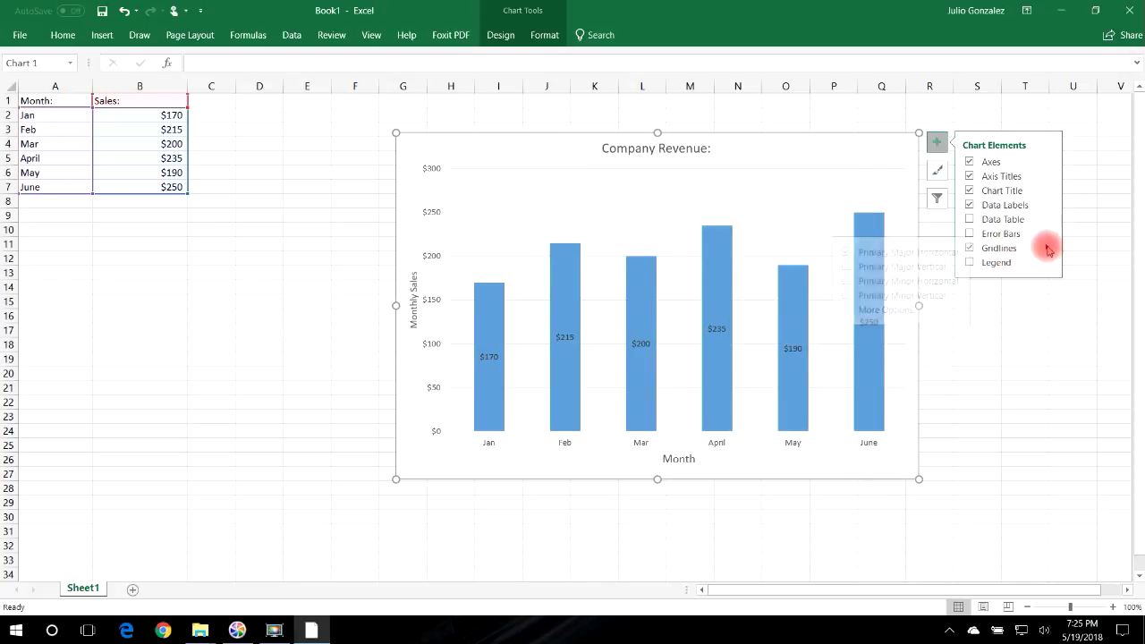
click(834, 267)
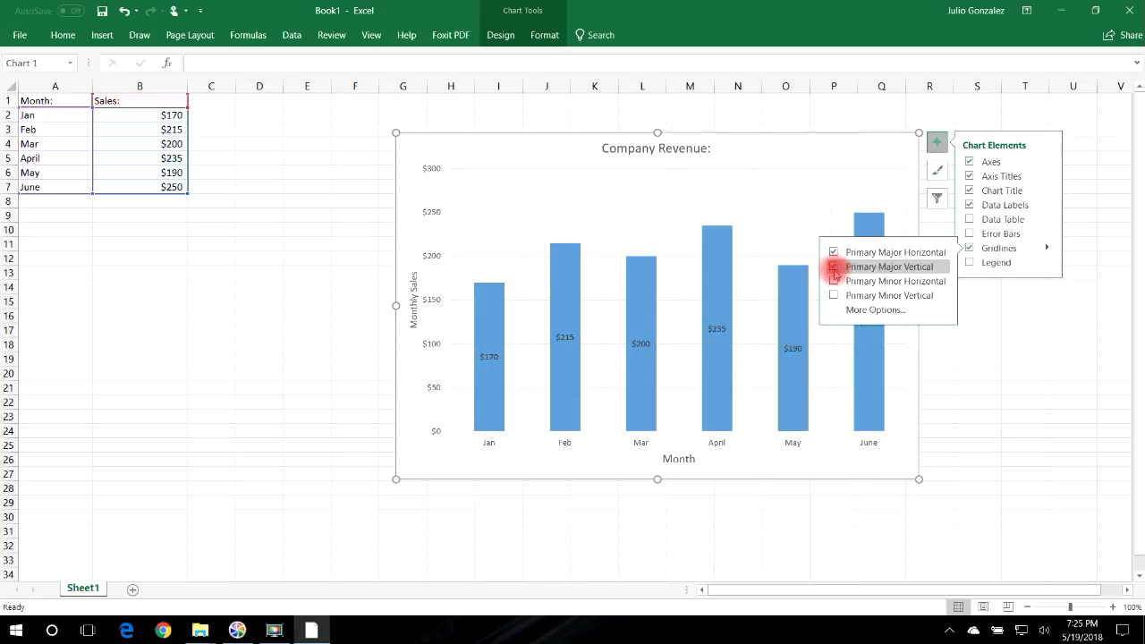
click(834, 281)
click(836, 296)
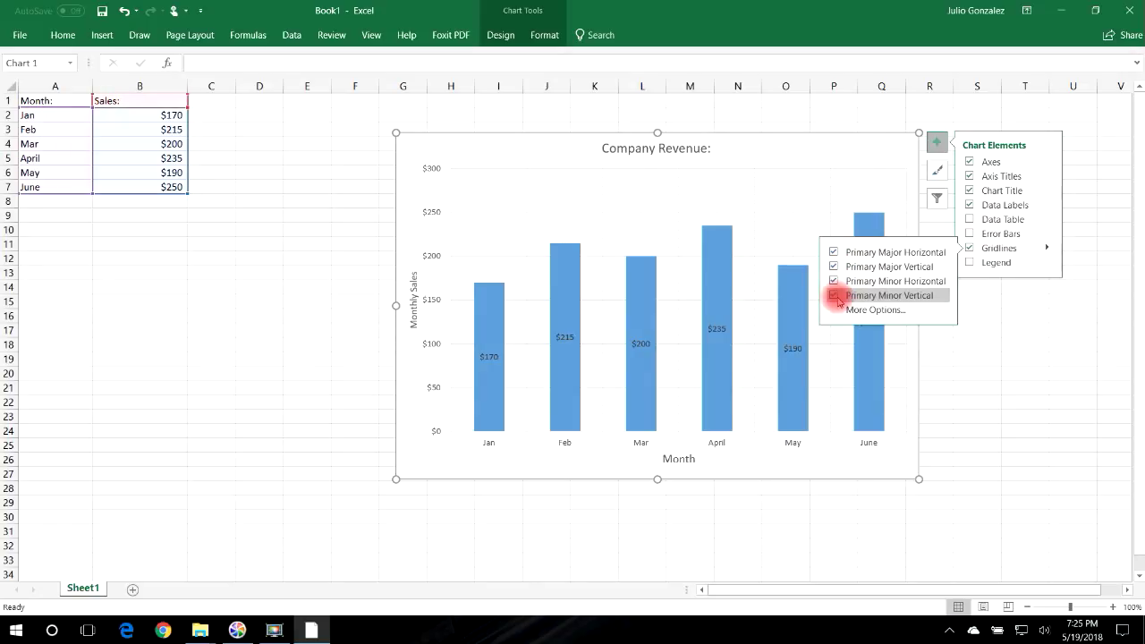
click(1003, 265)
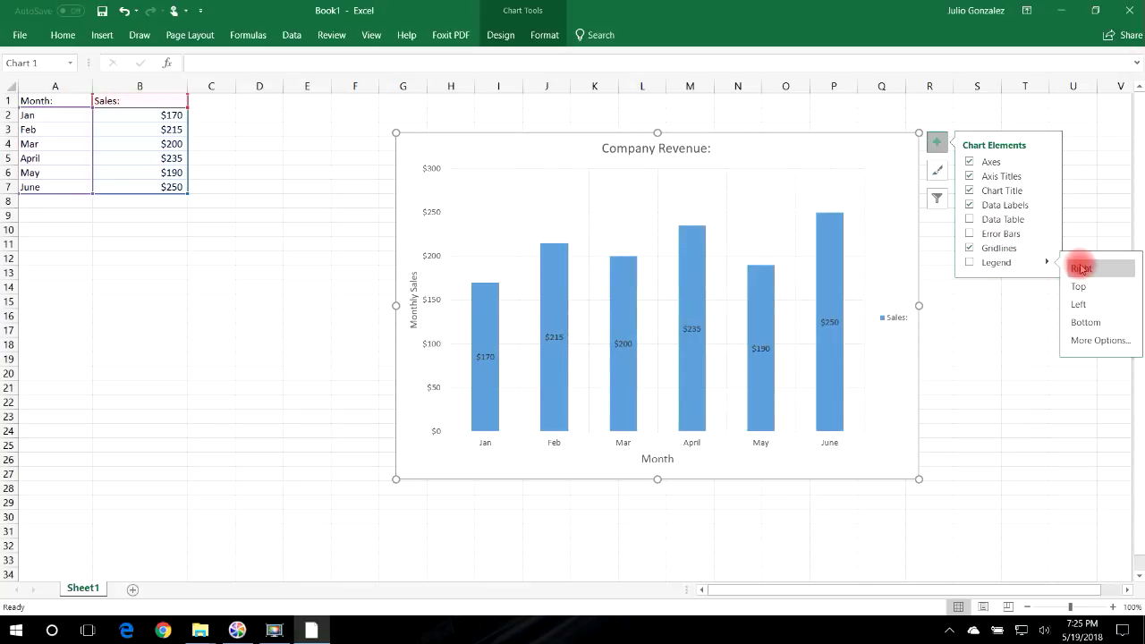